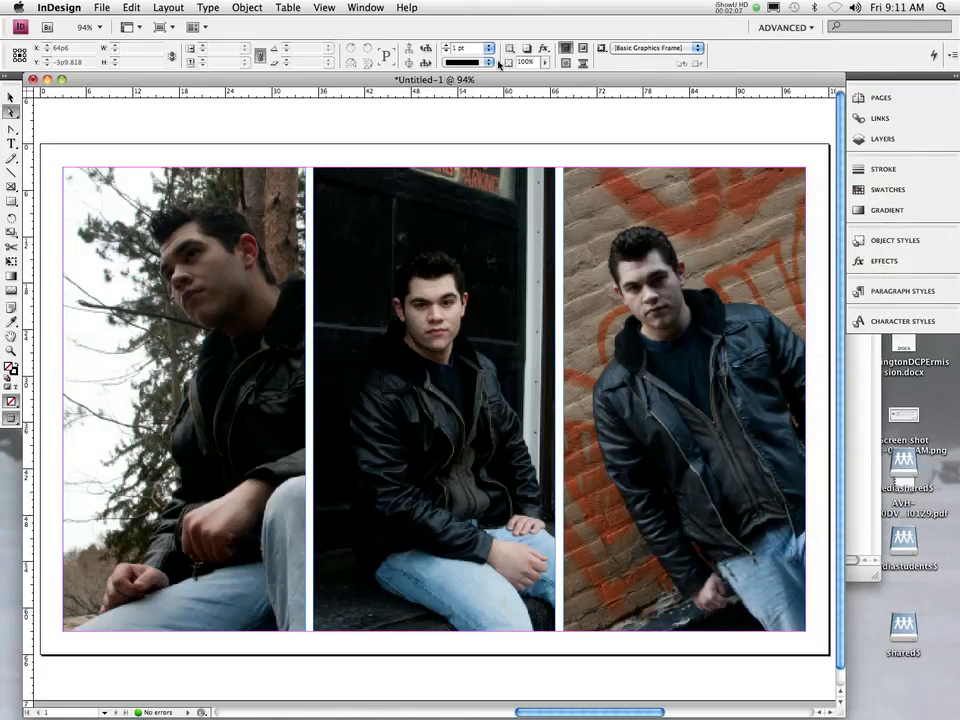
- Save the three-portrait layout to the Desktop as portraitDemo.indd
{"action": "key", "text": "super+s"}
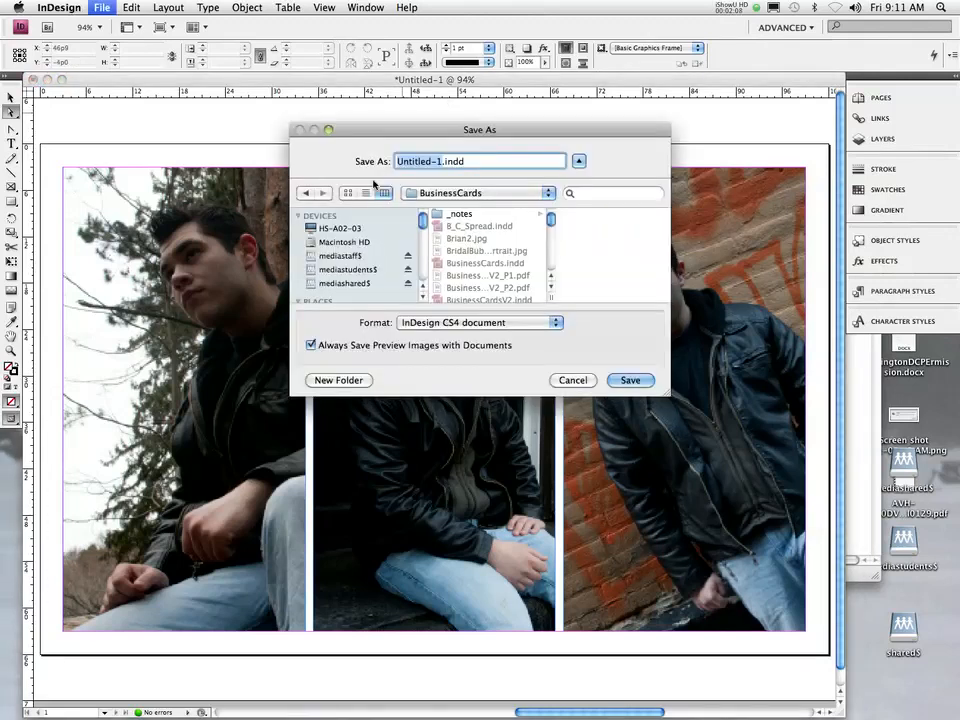
{"action": "key", "text": "super+d"}
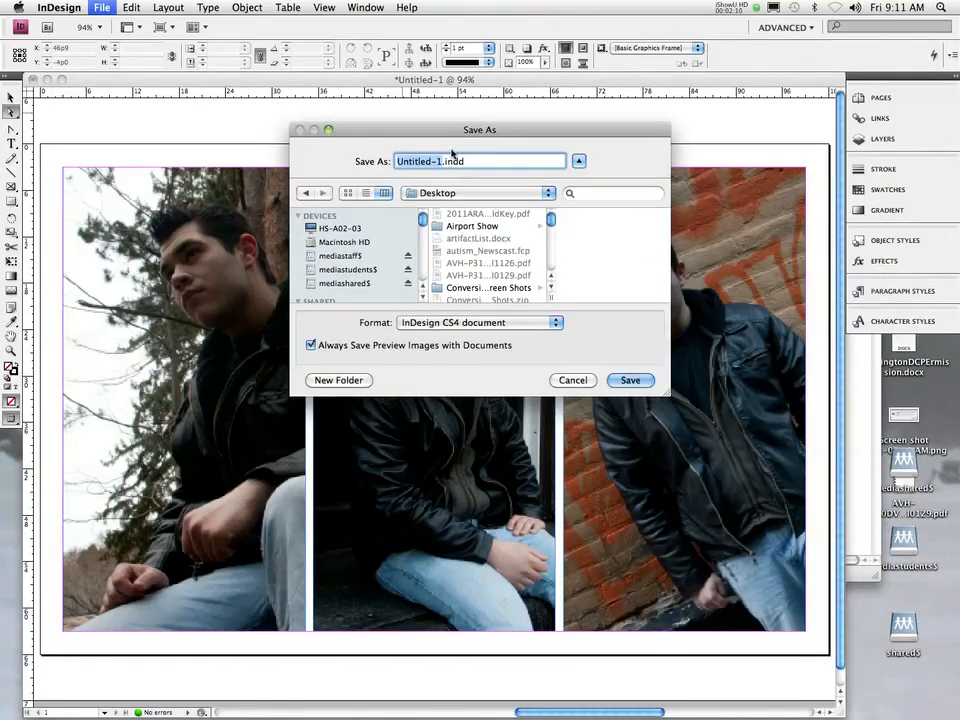
{"action": "type", "text": "demo"}
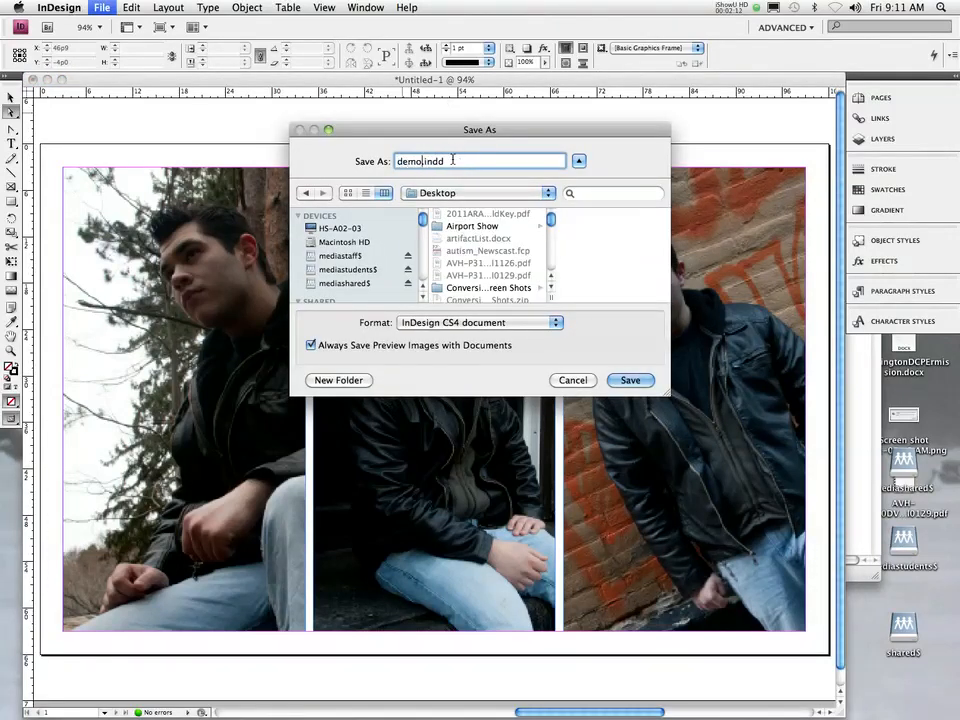
{"action": "key", "text": "BackSpace"}
{"action": "key", "text": "BackSpace"}
{"action": "key", "text": "BackSpace"}
{"action": "key", "text": "BackSpace"}
{"action": "type", "text": "portraitDemo"}
{"action": "key", "text": "Return"}
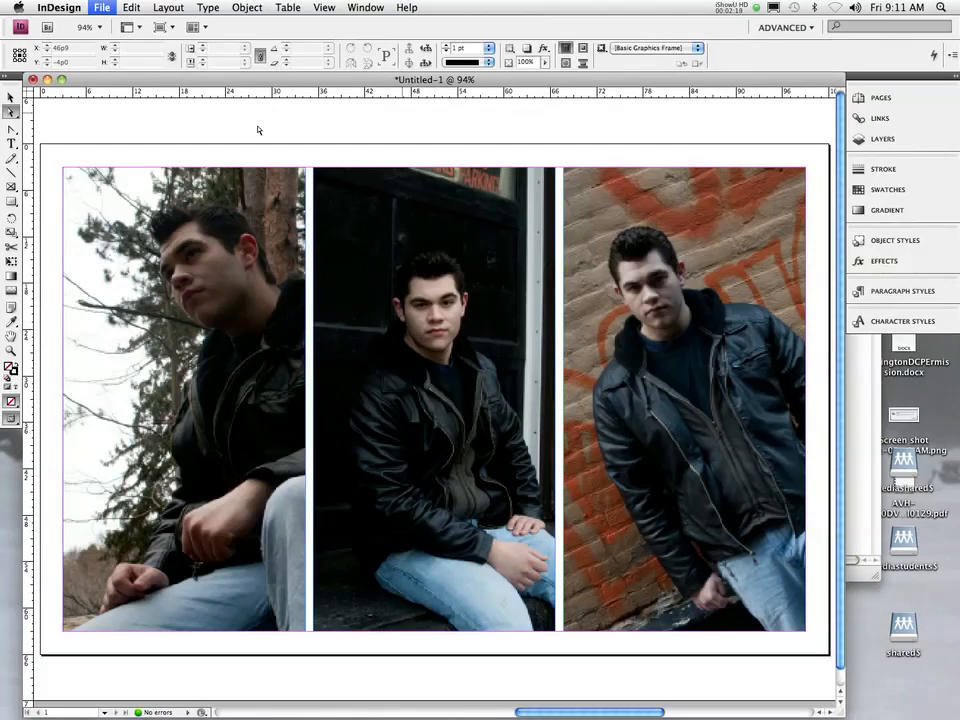
- Bring up the Package summary for portraitDemo.indd: 3 links found, 0 missing
{"action": "left_click", "coordinate": [60, 7]}
{"action": "mouse_move", "coordinate": [114, 7]}
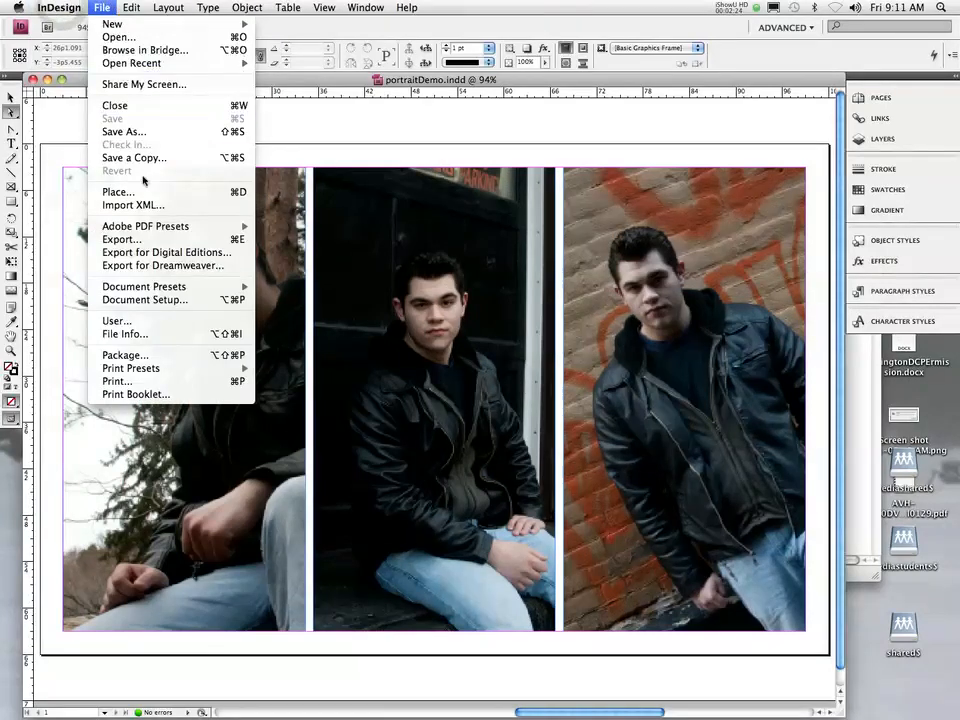
{"action": "left_click", "coordinate": [143, 356]}
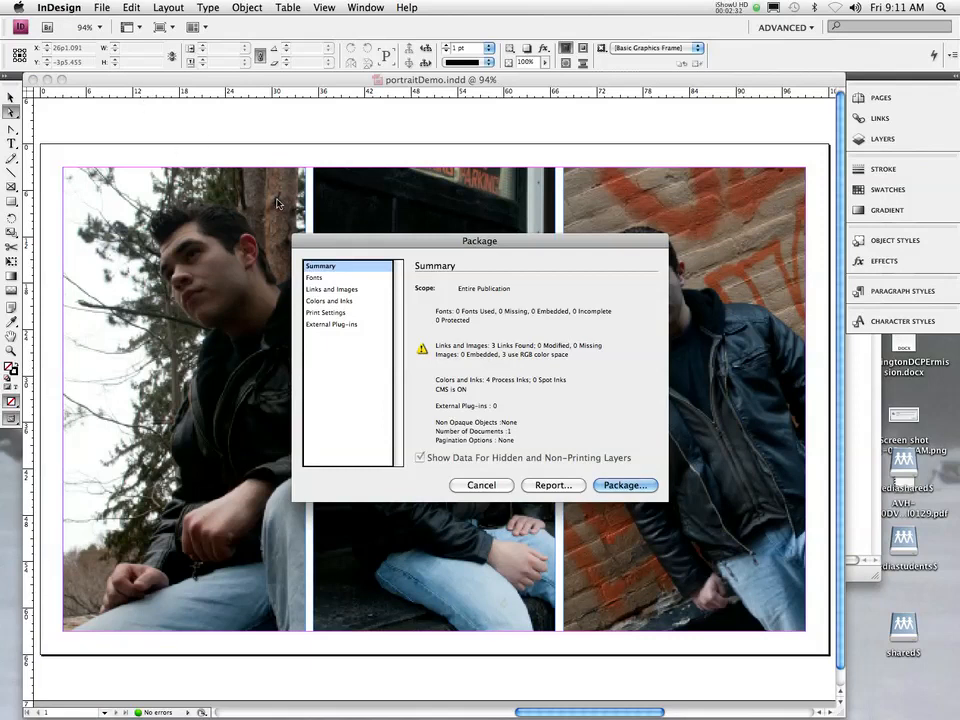
{"action": "left_click_drag", "start_coordinate": [432, 247], "coordinate": [388, 217]}
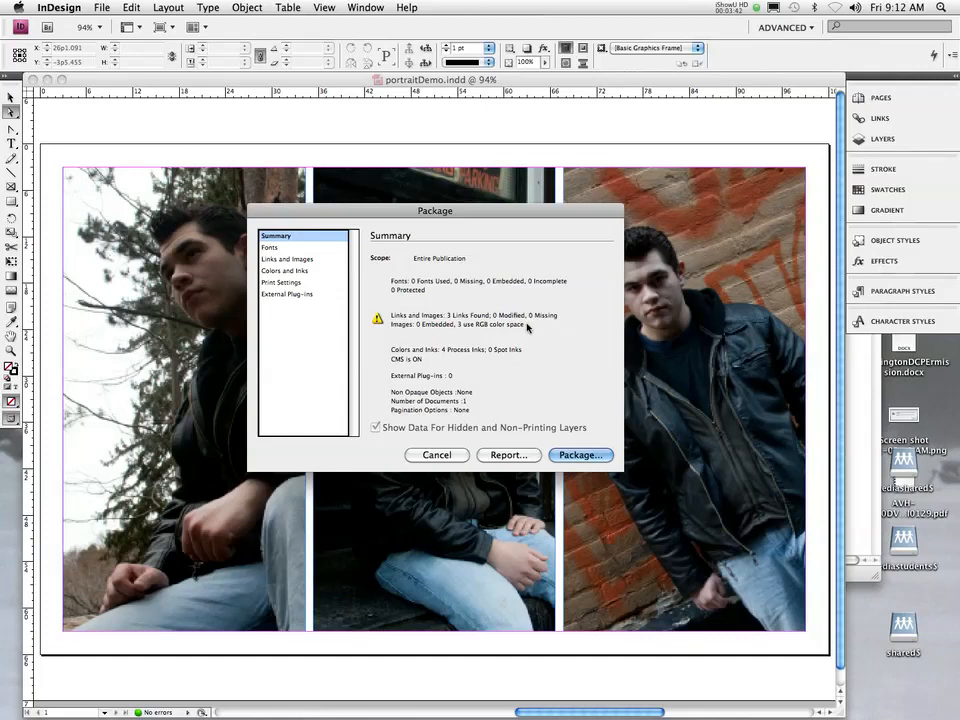
- Cancel packaging, keep the Advanced workspace, and show the Links panel with the three PSD portraits
{"action": "left_click", "coordinate": [436, 455]}
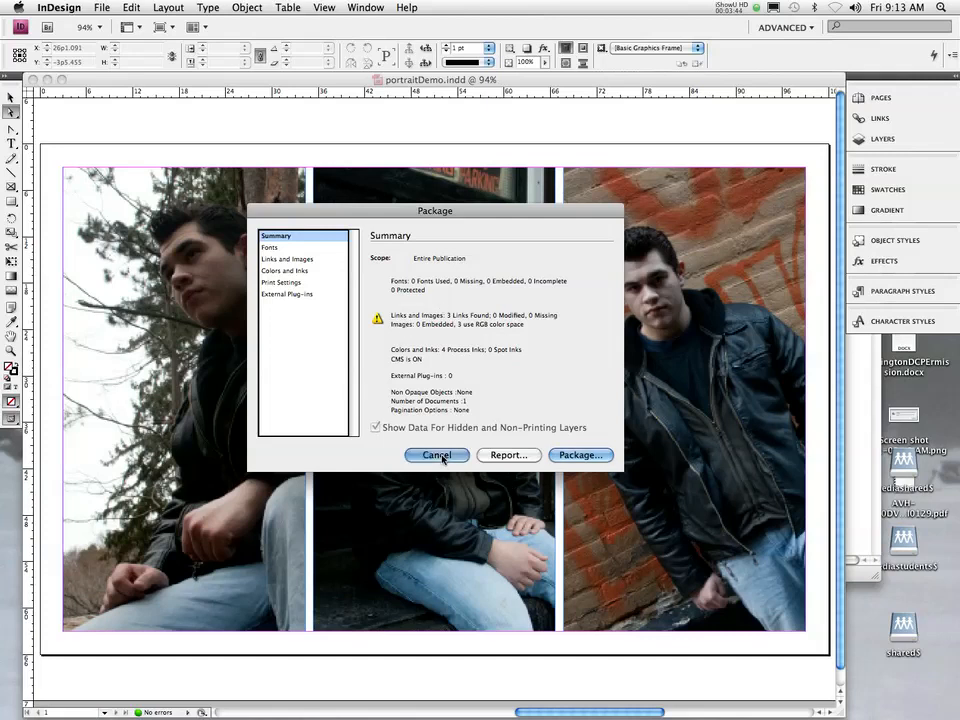
{"action": "left_click", "coordinate": [786, 27]}
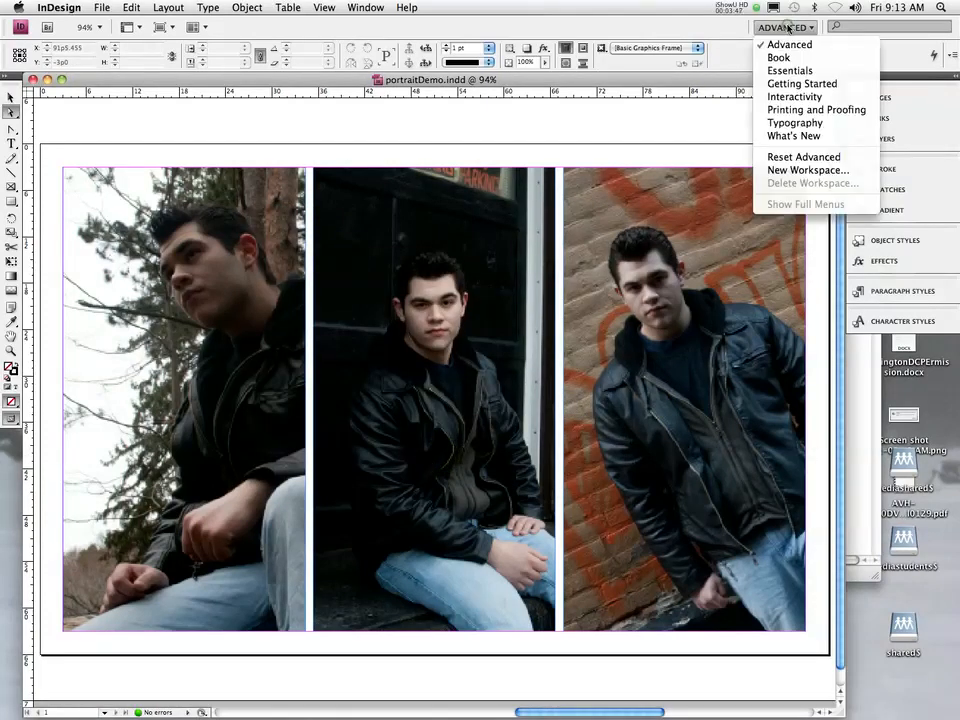
{"action": "left_click", "coordinate": [786, 27]}
{"action": "left_click", "coordinate": [787, 28]}
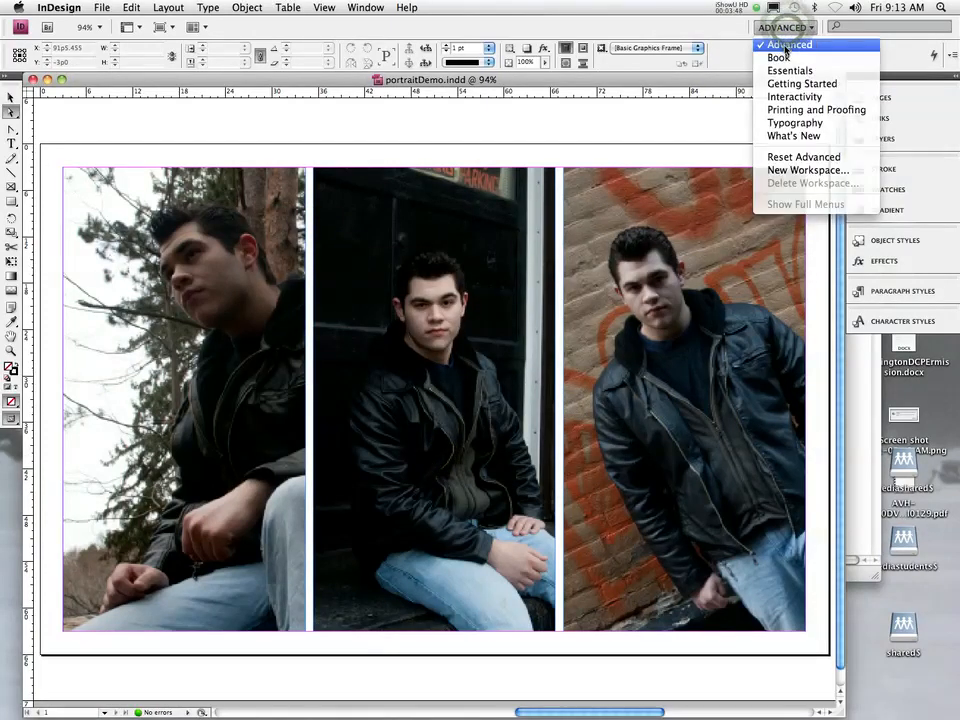
{"action": "left_click", "coordinate": [786, 46]}
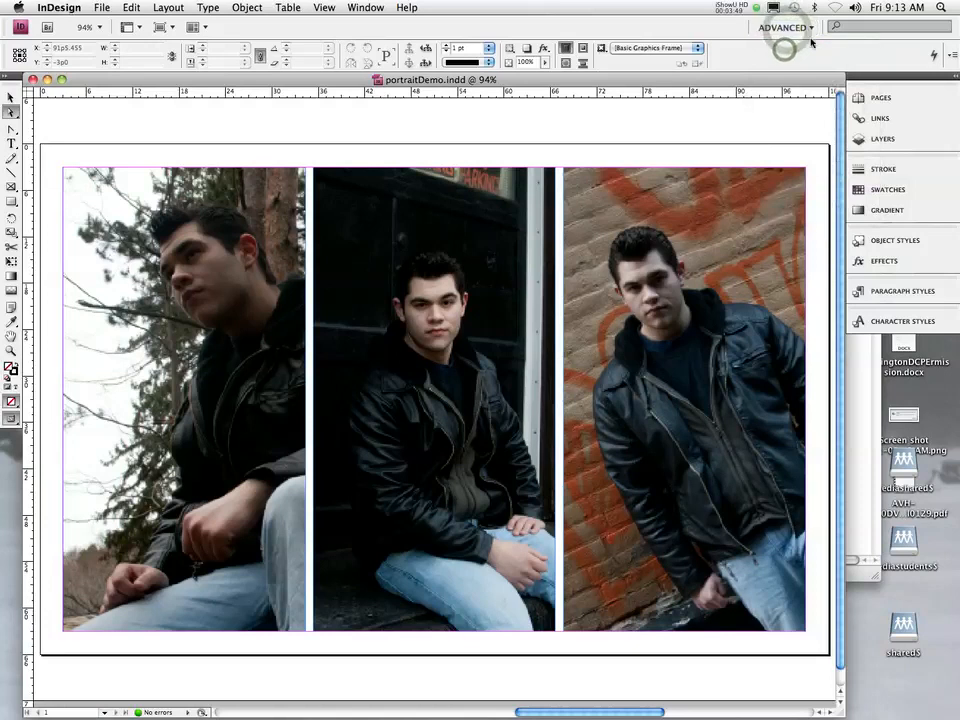
{"action": "left_click", "coordinate": [890, 118]}
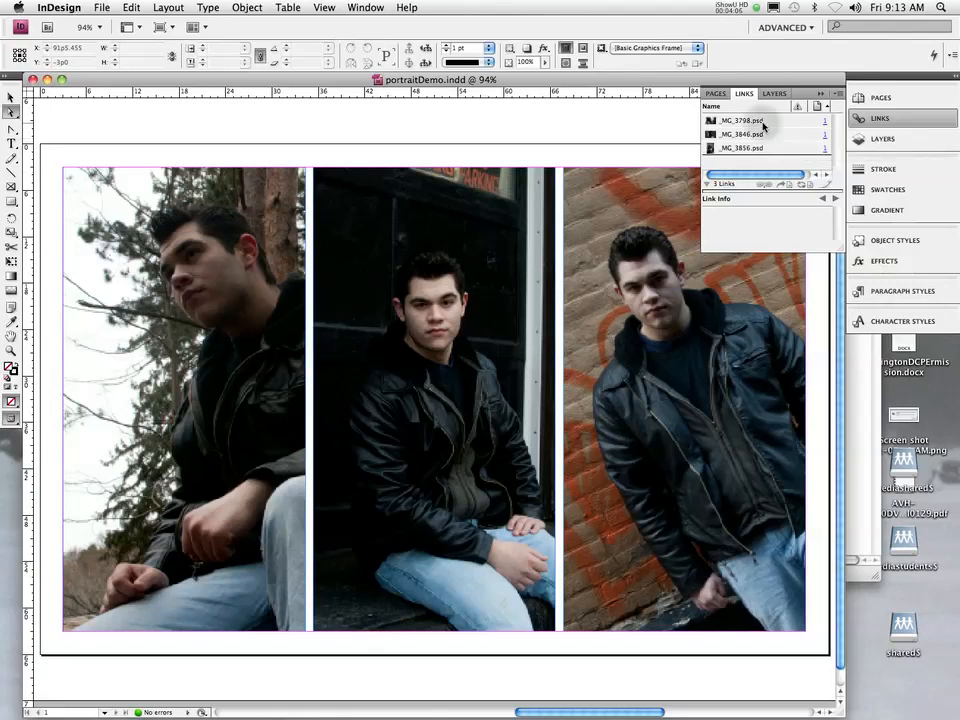
- Check the context options for the _MG_3798.psd link, then collapse the Links panel
{"action": "right_click", "coordinate": [763, 125]}
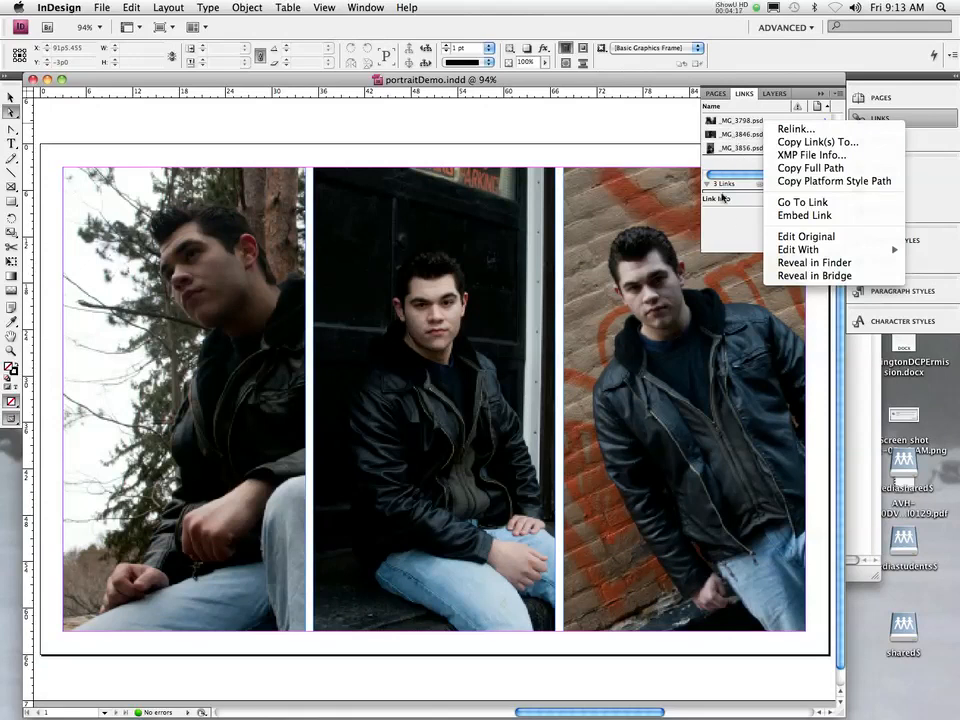
{"action": "left_click", "coordinate": [724, 165]}
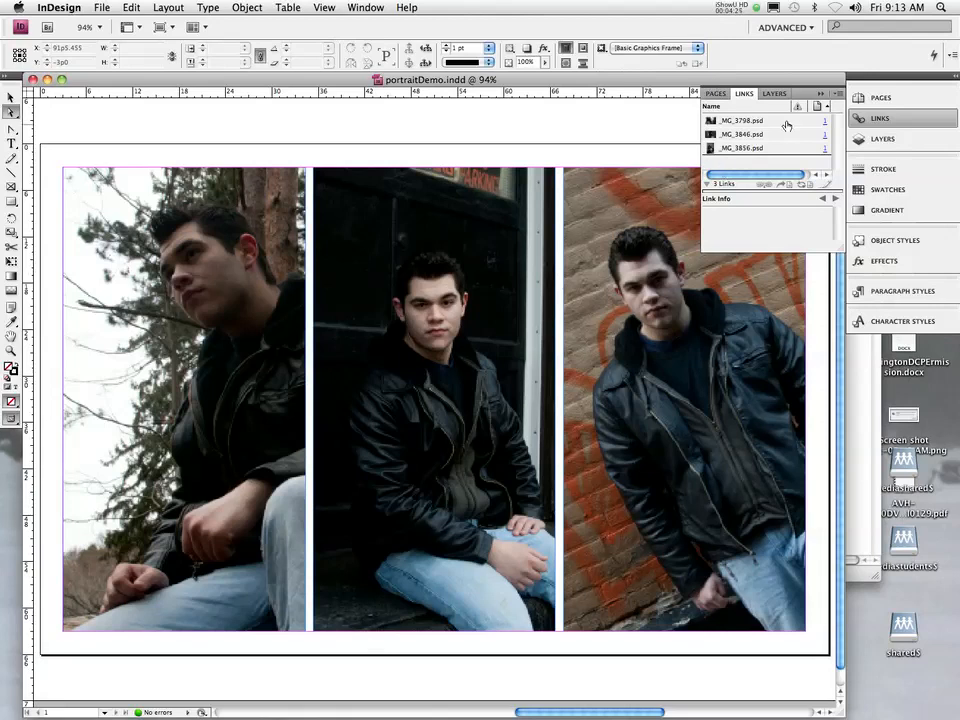
{"action": "left_click", "coordinate": [866, 118]}
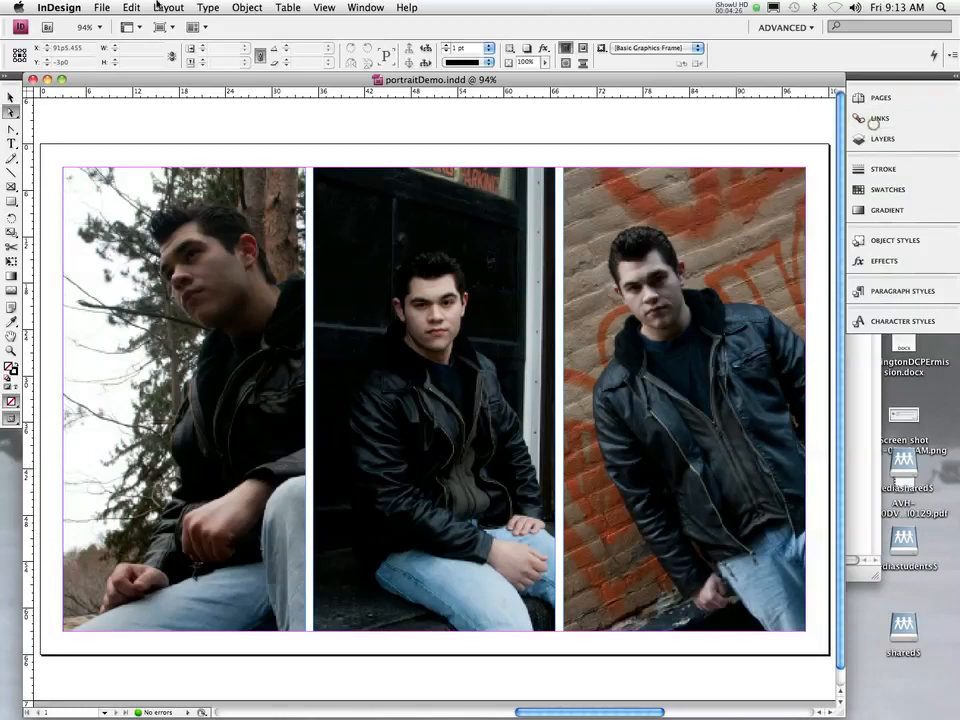
{"action": "left_click", "coordinate": [111, 7]}
- Start packaging, enter the contact's name in Printing Instructions, and continue to the save location
{"action": "left_click", "coordinate": [126, 355]}
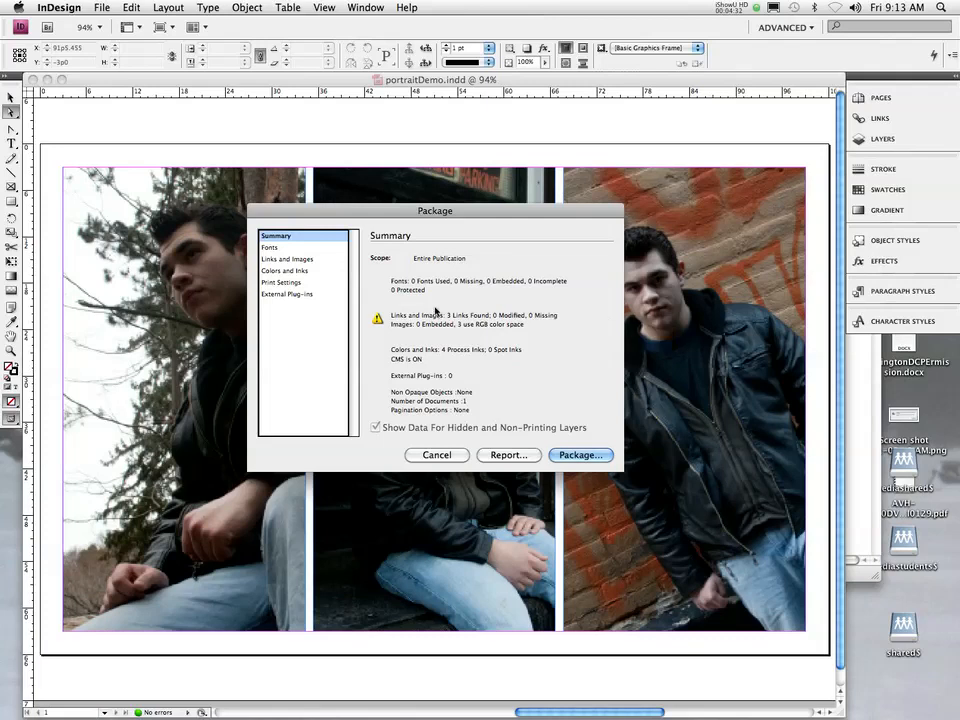
{"action": "left_click", "coordinate": [582, 456]}
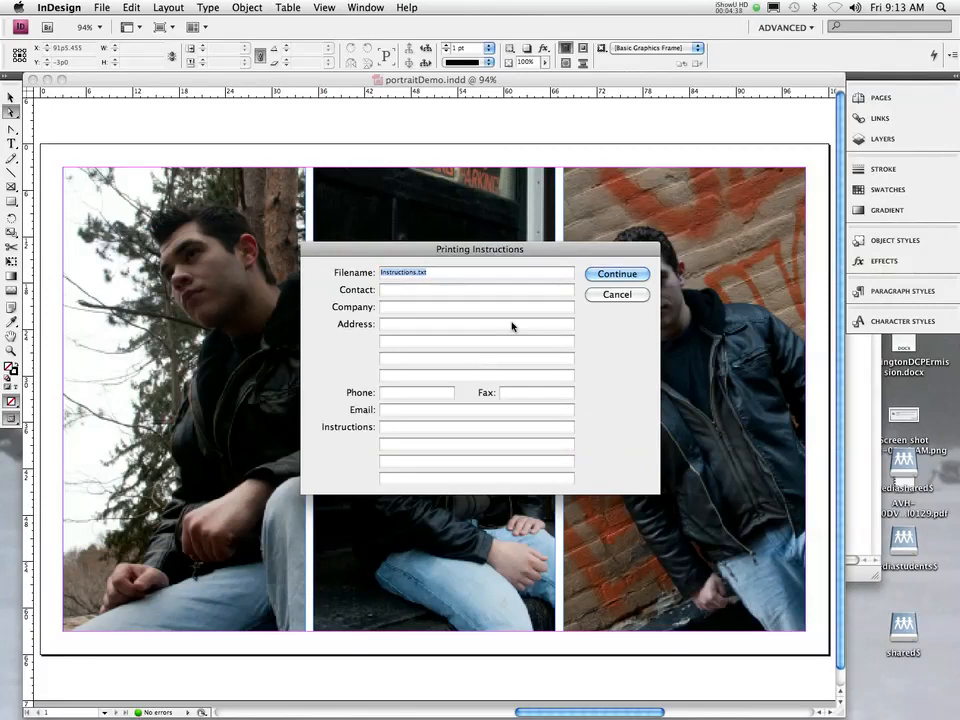
{"action": "left_click", "coordinate": [395, 289]}
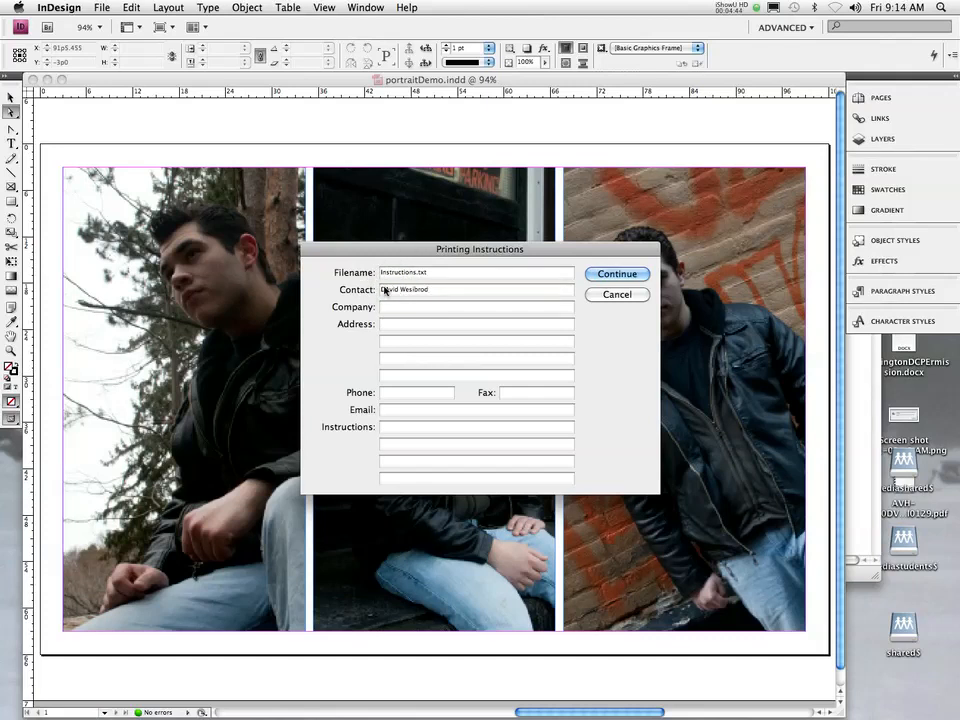
{"action": "left_click", "coordinate": [407, 291]}
{"action": "type", "text": "s"}
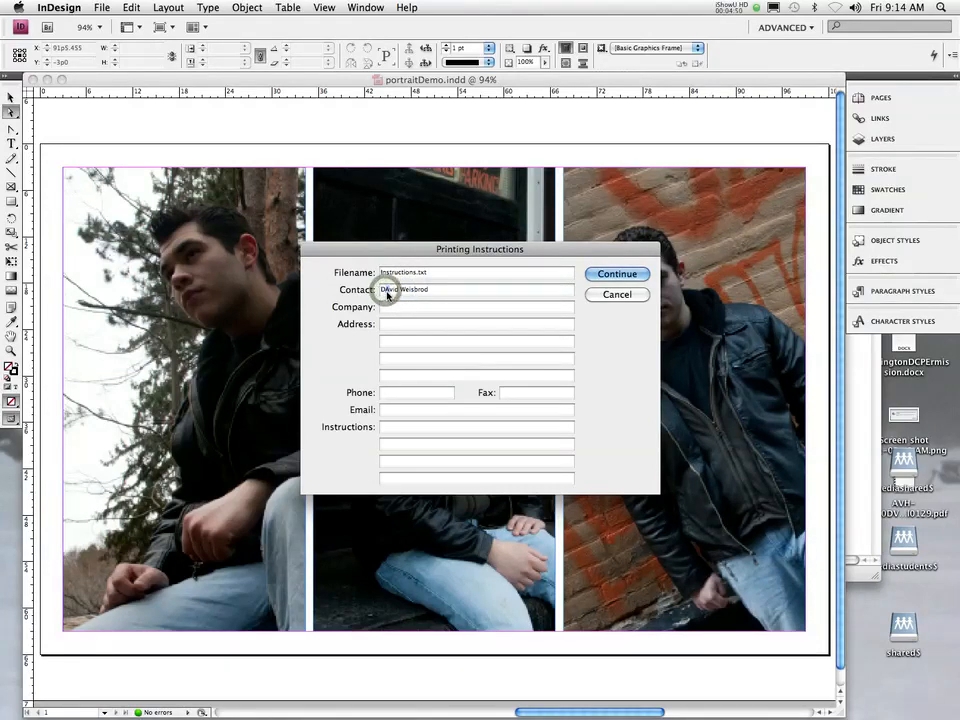
{"action": "key", "text": "BackSpace"}
{"action": "type", "text": "a"}
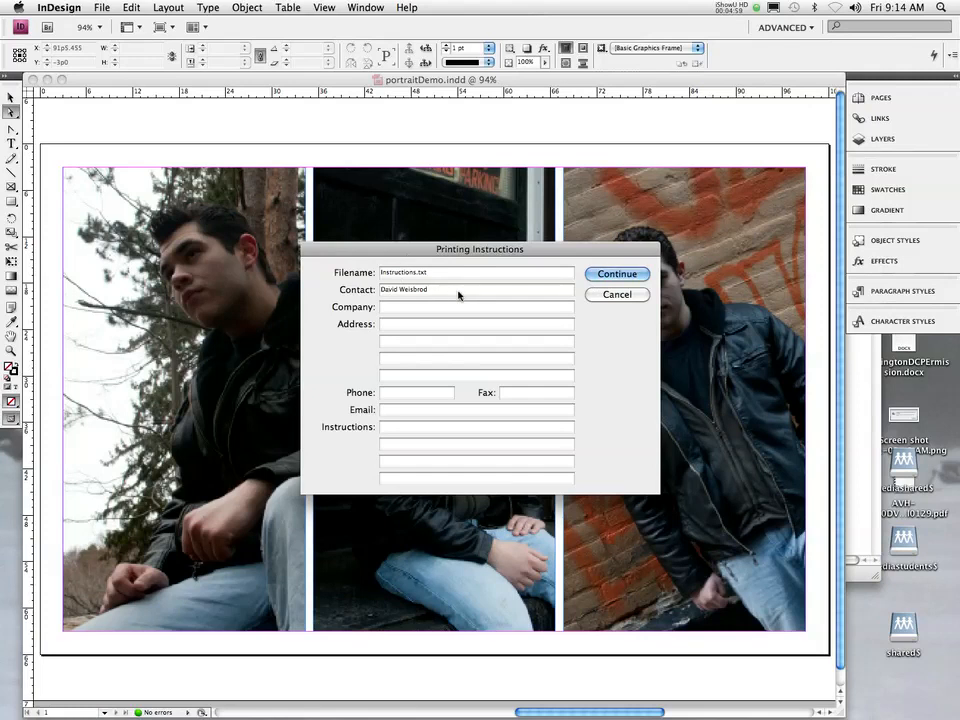
{"action": "left_click", "coordinate": [612, 274]}
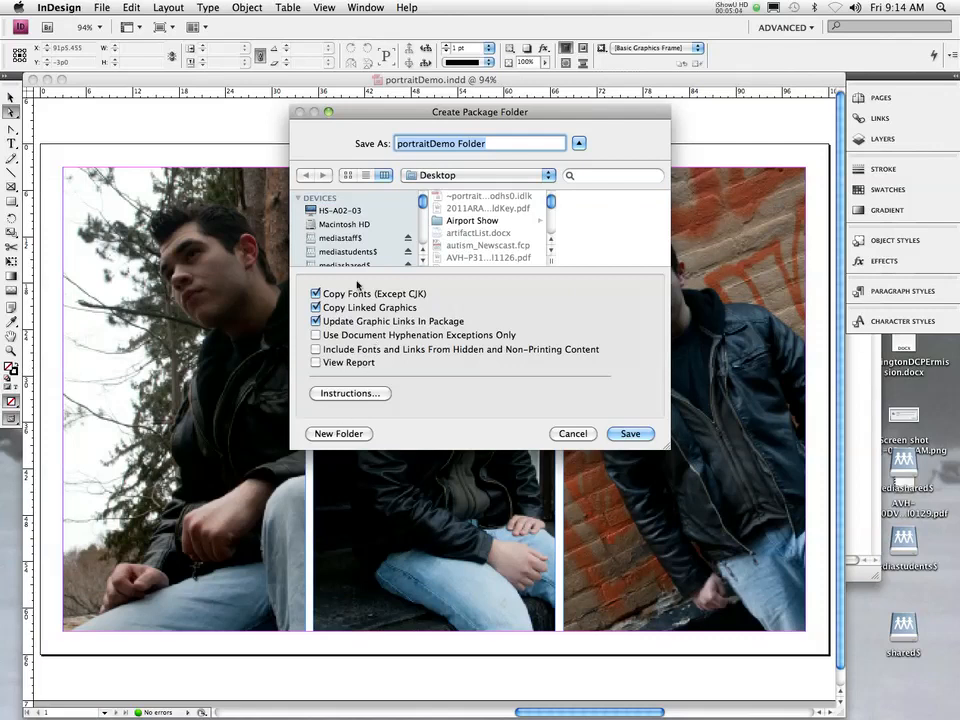
- Browse to the mediashared$ share on the media server
{"action": "scroll", "coordinate": [451, 213], "scroll_direction": "down", "scroll_amount": 2}
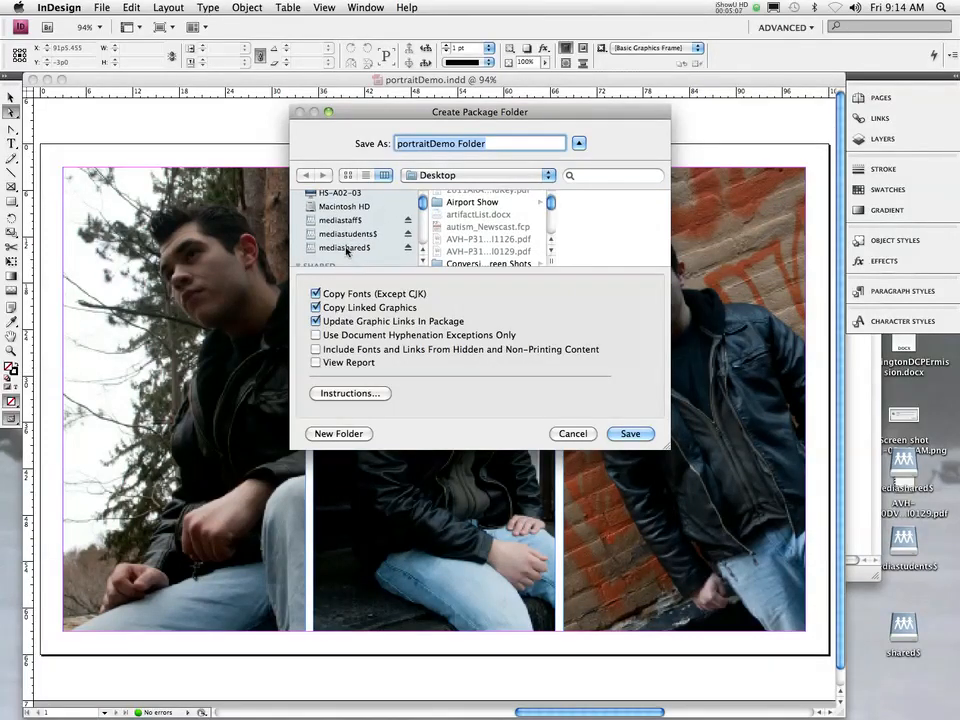
{"action": "scroll", "coordinate": [341, 232], "scroll_direction": "down", "scroll_amount": 3}
{"action": "scroll", "coordinate": [341, 232], "scroll_direction": "down", "scroll_amount": 3}
{"action": "left_click", "coordinate": [362, 217]}
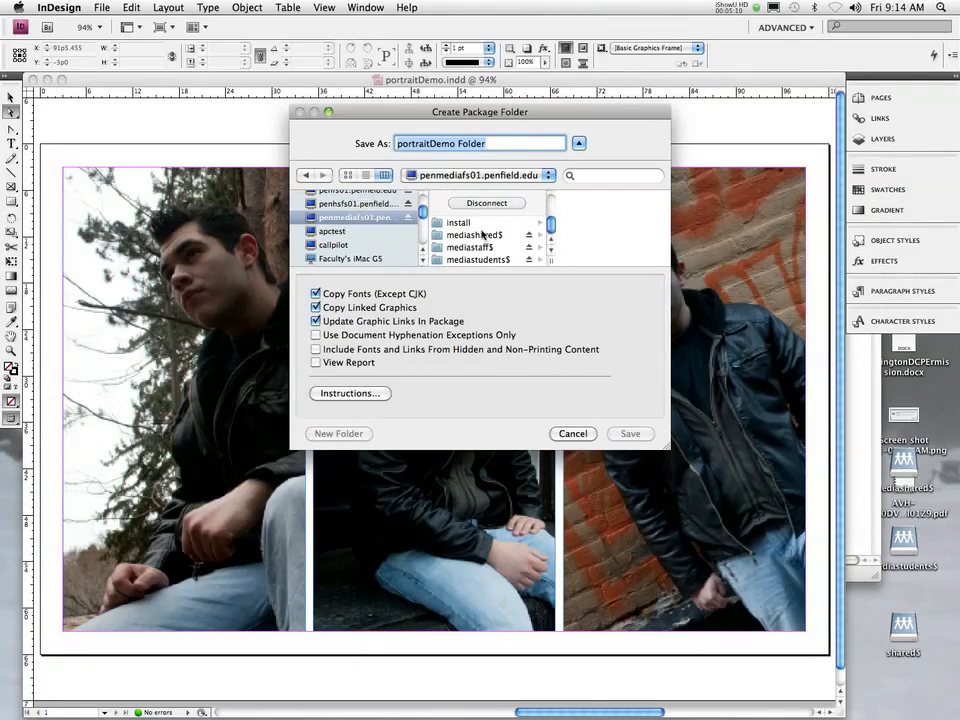
{"action": "left_click", "coordinate": [489, 235]}
- Go through ProjectHandIn and Per3_Photo and pick the student's folder as the package destination
{"action": "left_click_drag", "start_coordinate": [666, 445], "coordinate": [736, 586]}
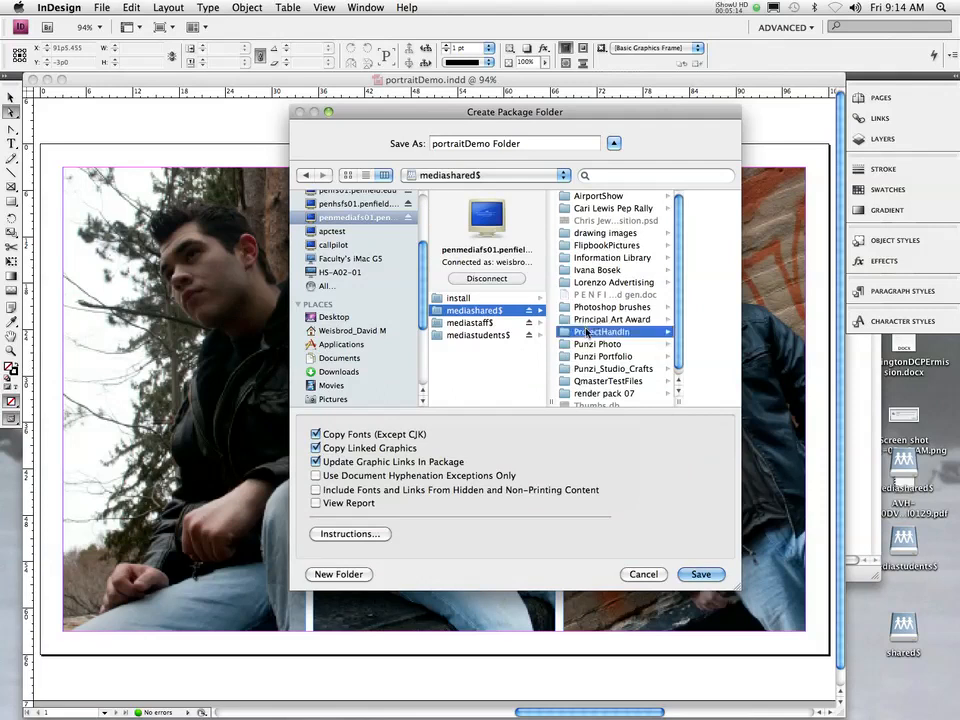
{"action": "left_click", "coordinate": [587, 331]}
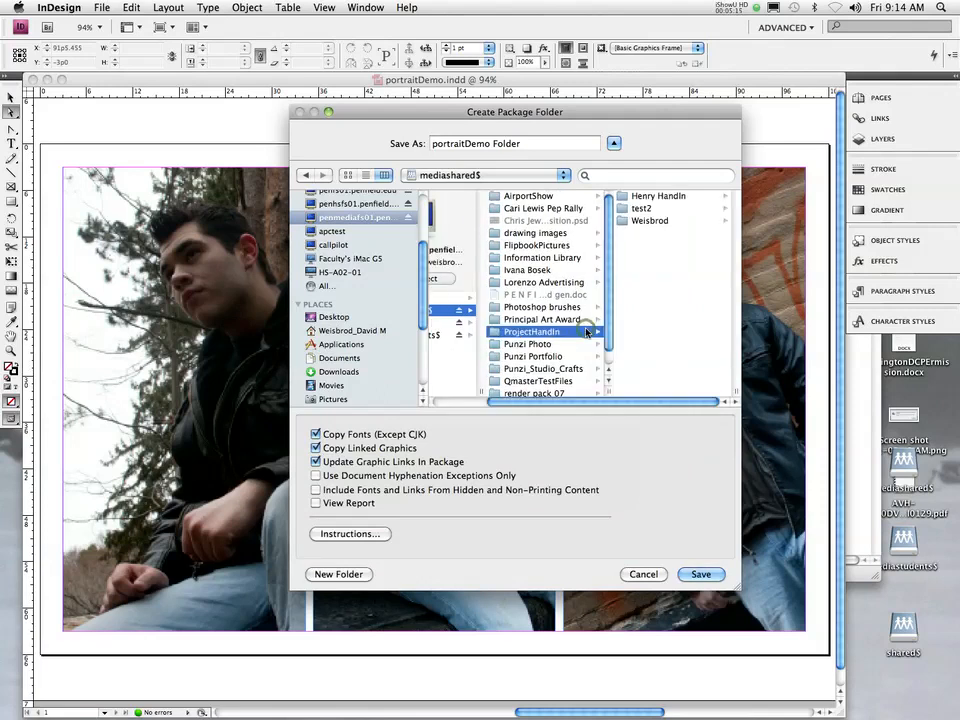
{"action": "left_click", "coordinate": [648, 221]}
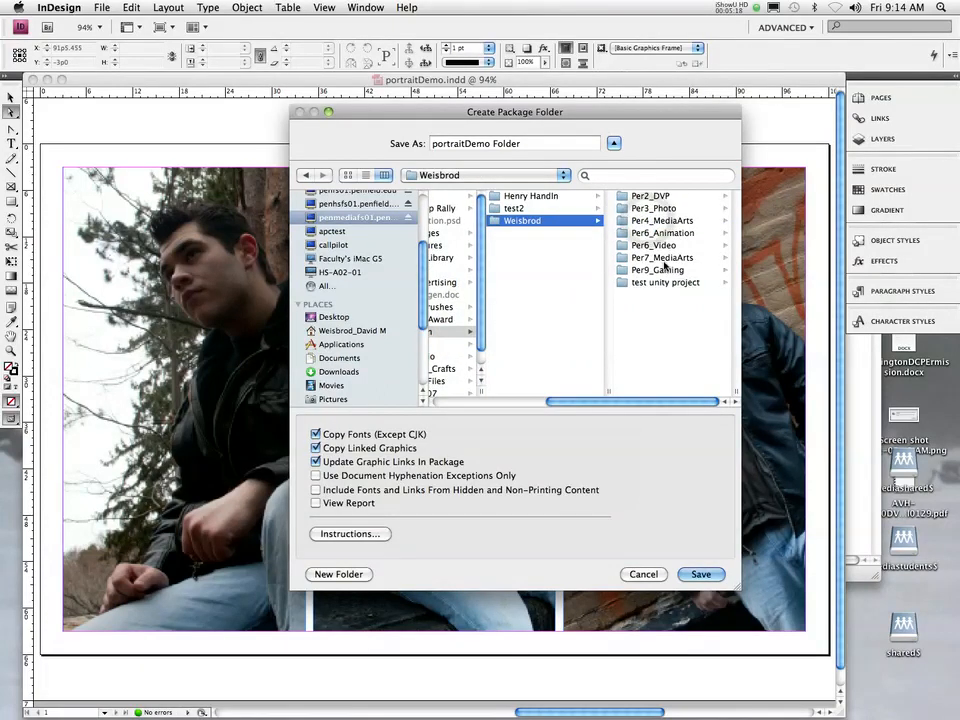
{"action": "left_click", "coordinate": [650, 208]}
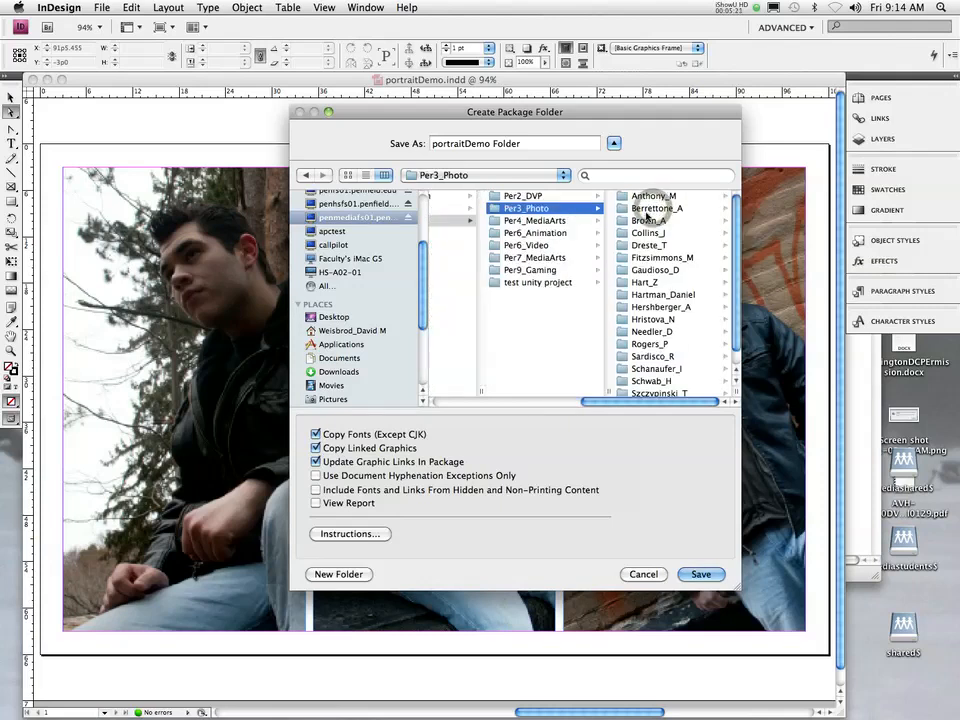
{"action": "scroll", "coordinate": [660, 370], "scroll_direction": "down", "scroll_amount": 1}
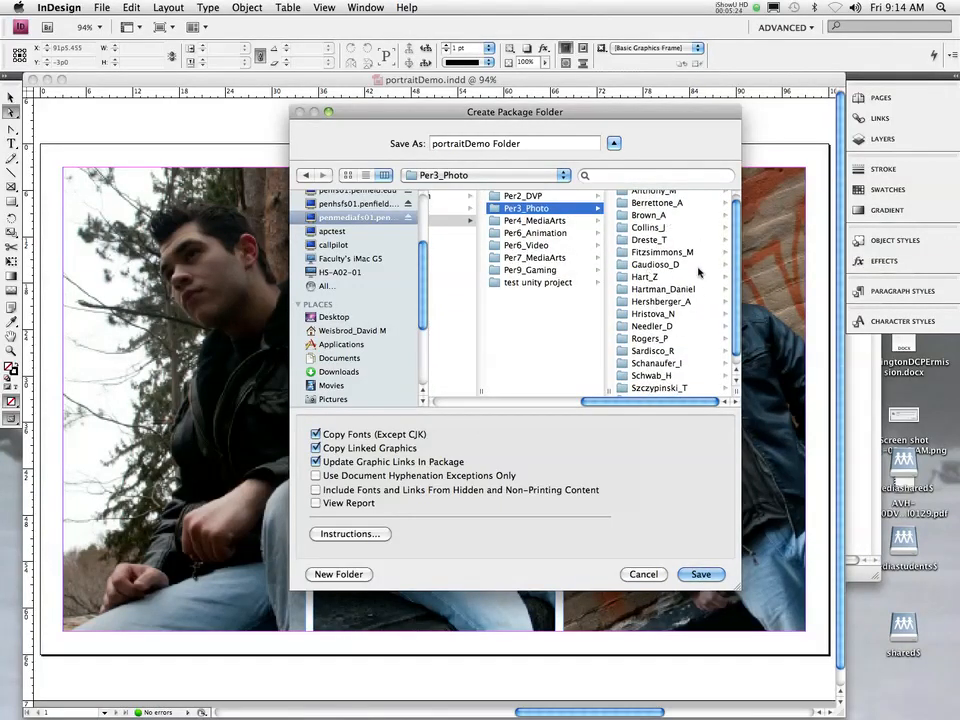
{"action": "scroll", "coordinate": [675, 200], "scroll_direction": "up", "scroll_amount": 2}
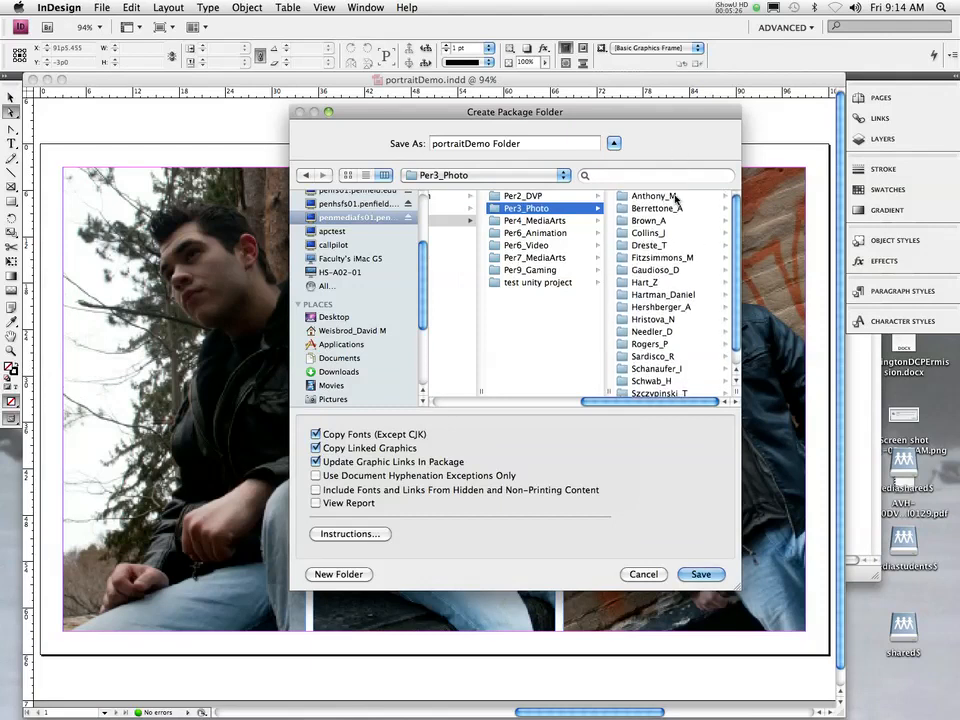
{"action": "left_click", "coordinate": [652, 281]}
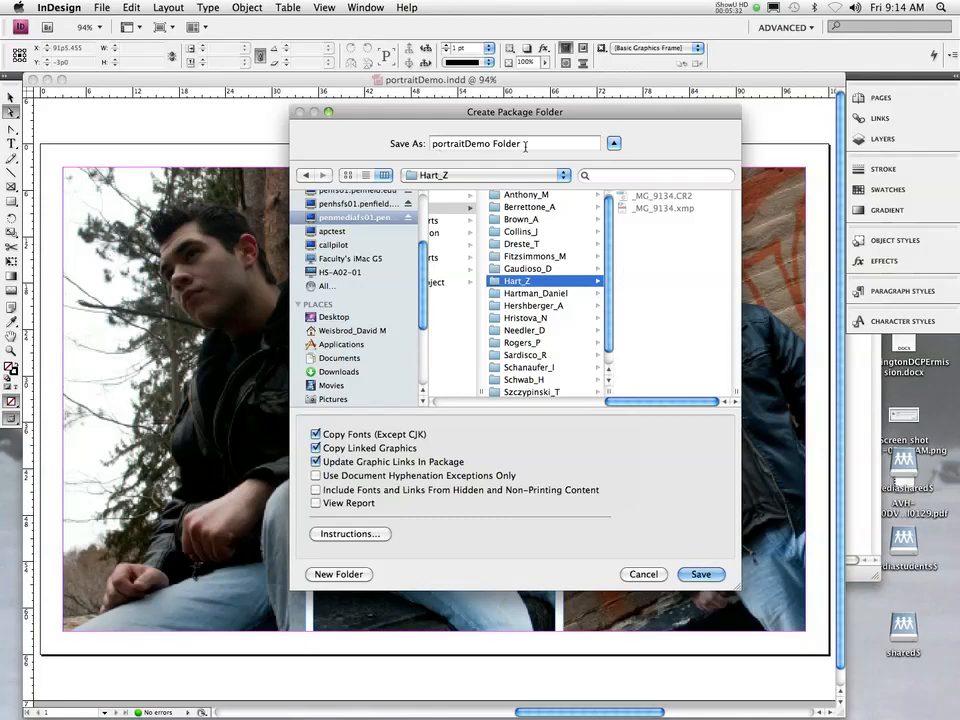
- Replace the package folder name 'portraitDemo Folder' with 'Project 3'
{"action": "left_click", "coordinate": [463, 144]}
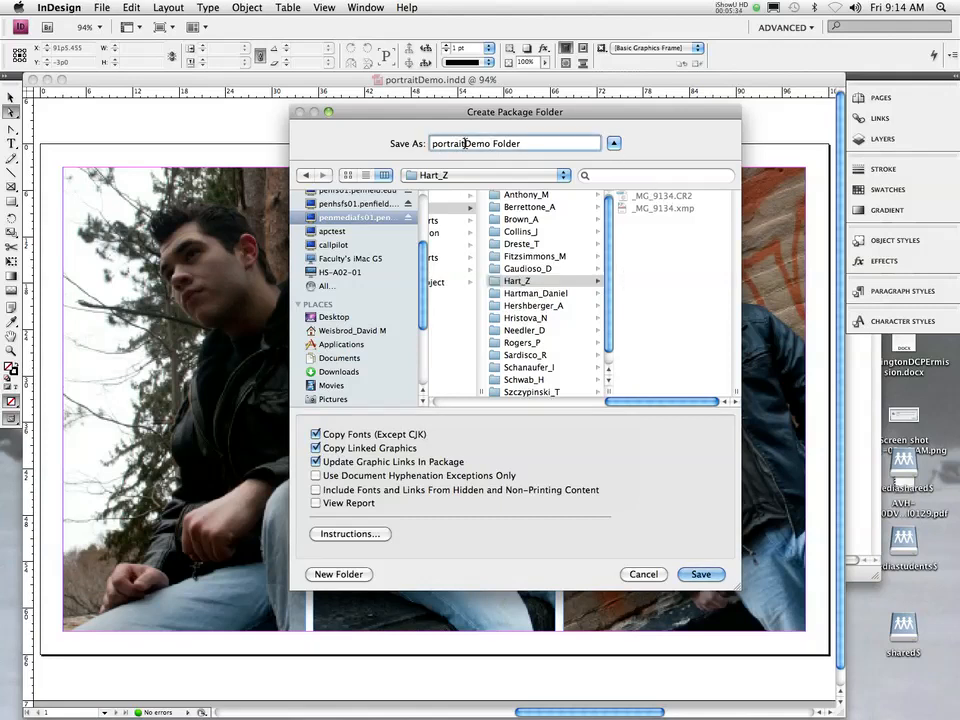
{"action": "key", "text": "BackSpace"}
{"action": "key", "text": "BackSpace"}
{"action": "key", "text": "BackSpace"}
{"action": "key", "text": "BackSpace"}
{"action": "triple_click", "coordinate": [513, 144]}
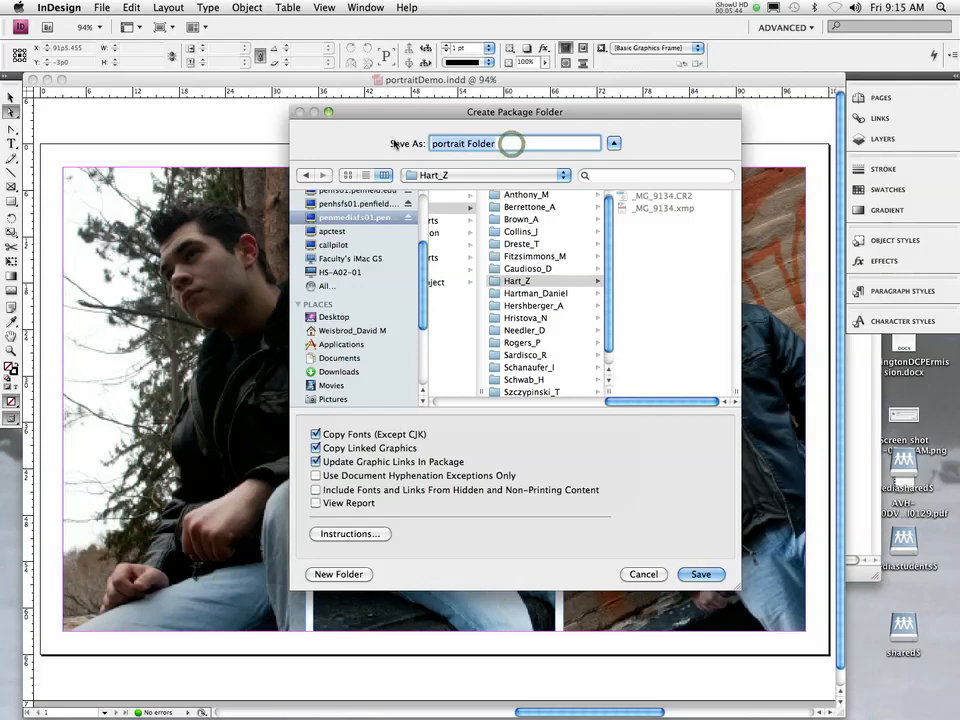
{"action": "type", "text": "Project 3"}
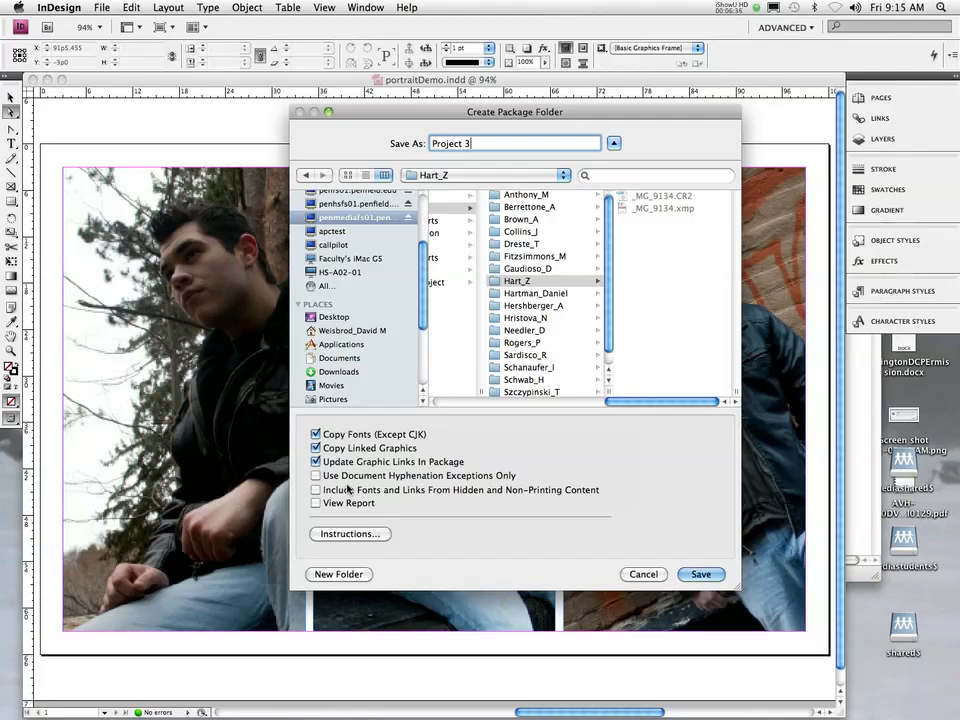
- Save the package, tick Don't show again on the font-copying warning, and confirm with OK
{"action": "left_click", "coordinate": [714, 576]}
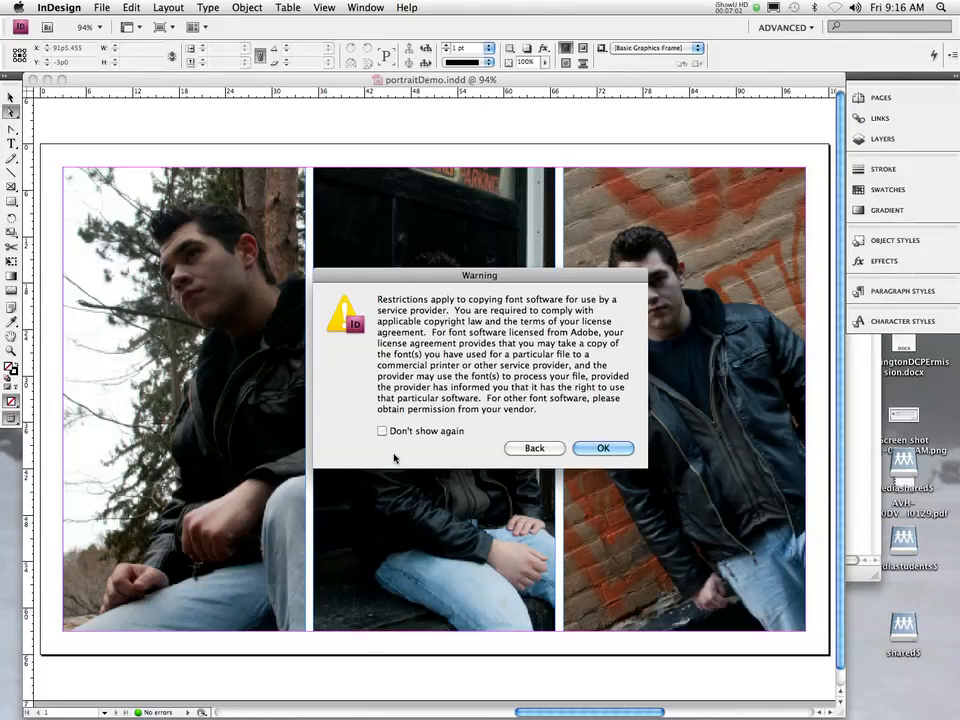
{"action": "left_click", "coordinate": [382, 431]}
{"action": "left_click", "coordinate": [605, 448]}
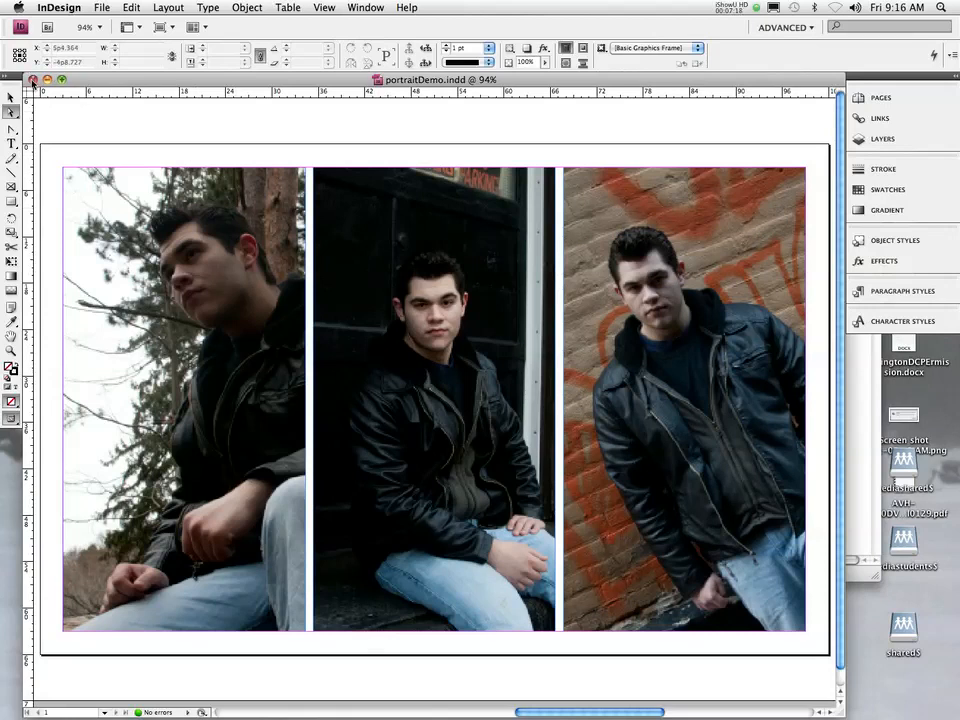
- Close portraitDemo and the Welcome screen, then browse Finder to the mediashared$ share
{"action": "left_click", "coordinate": [32, 79]}
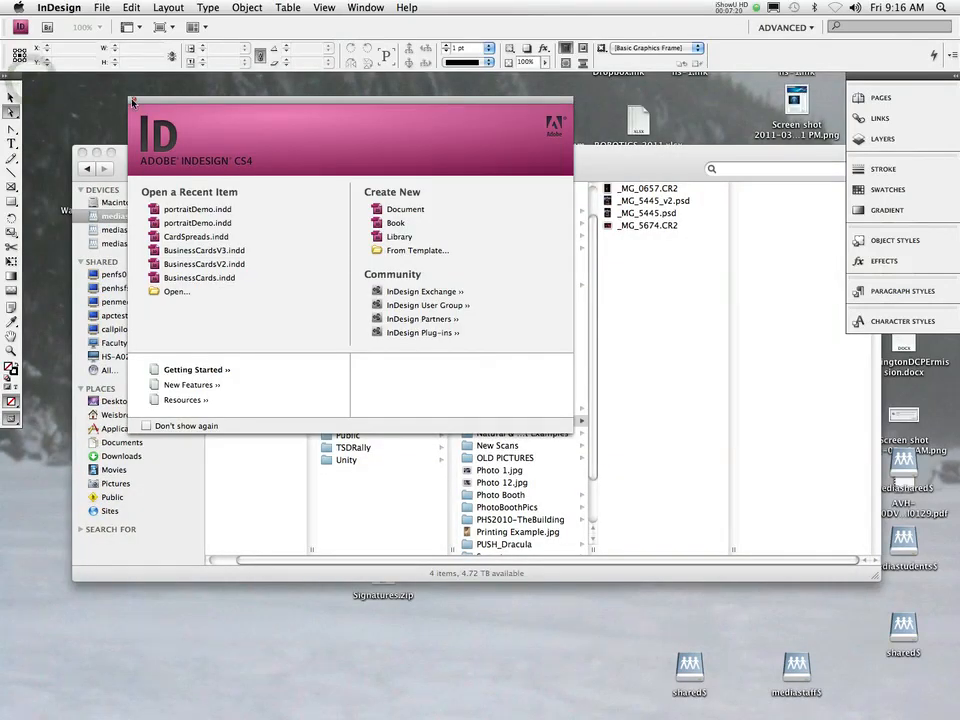
{"action": "left_click", "coordinate": [133, 102]}
{"action": "left_click", "coordinate": [99, 75]}
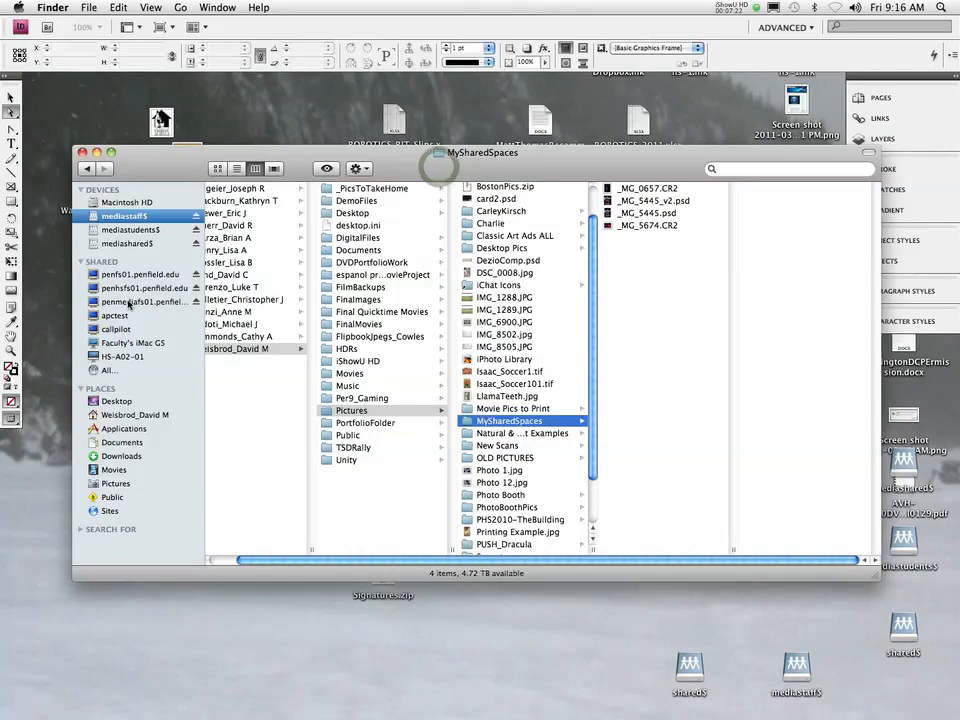
{"action": "left_click", "coordinate": [128, 302]}
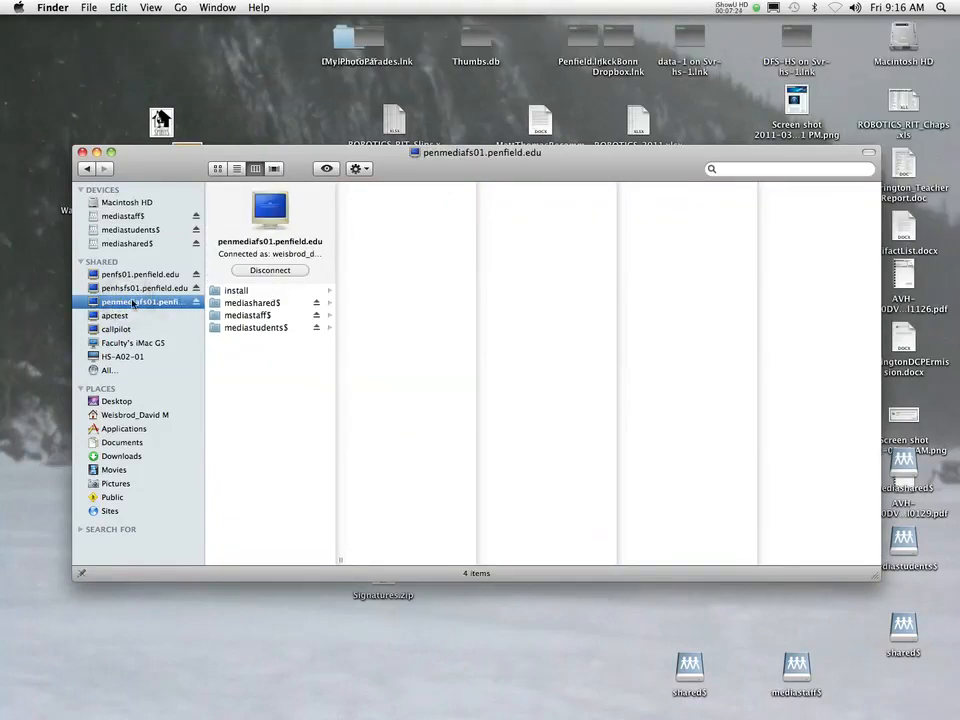
{"action": "left_click", "coordinate": [260, 304]}
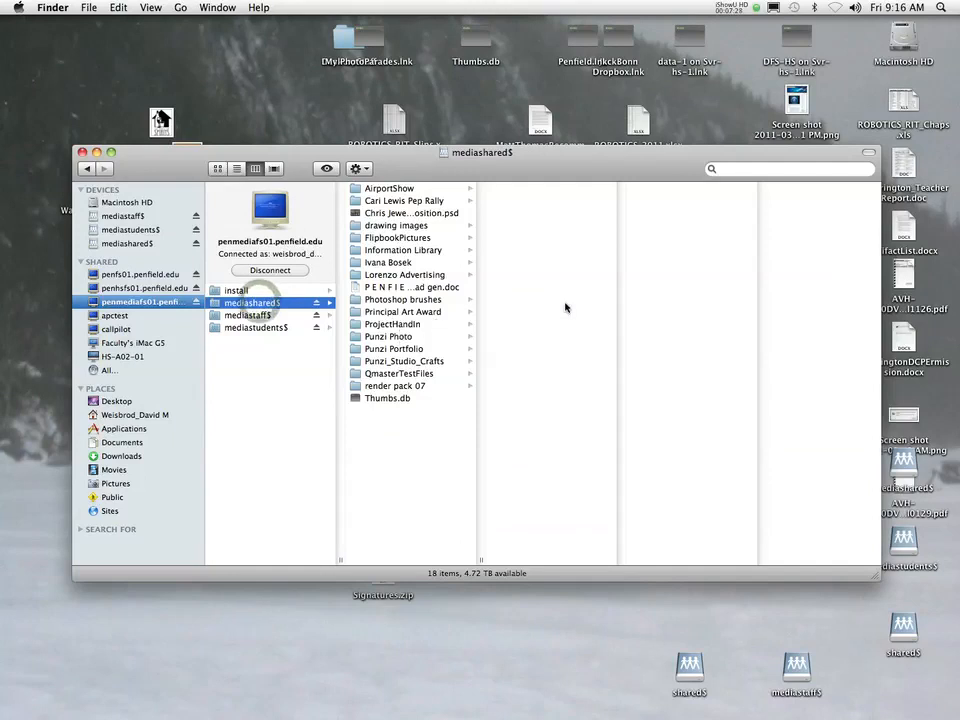
- Open ProjectHandIn, the instructor's folder, Per3_Photo, then the student's folder holding Project 3
{"action": "left_click_drag", "start_coordinate": [563, 152], "coordinate": [471, 63]}
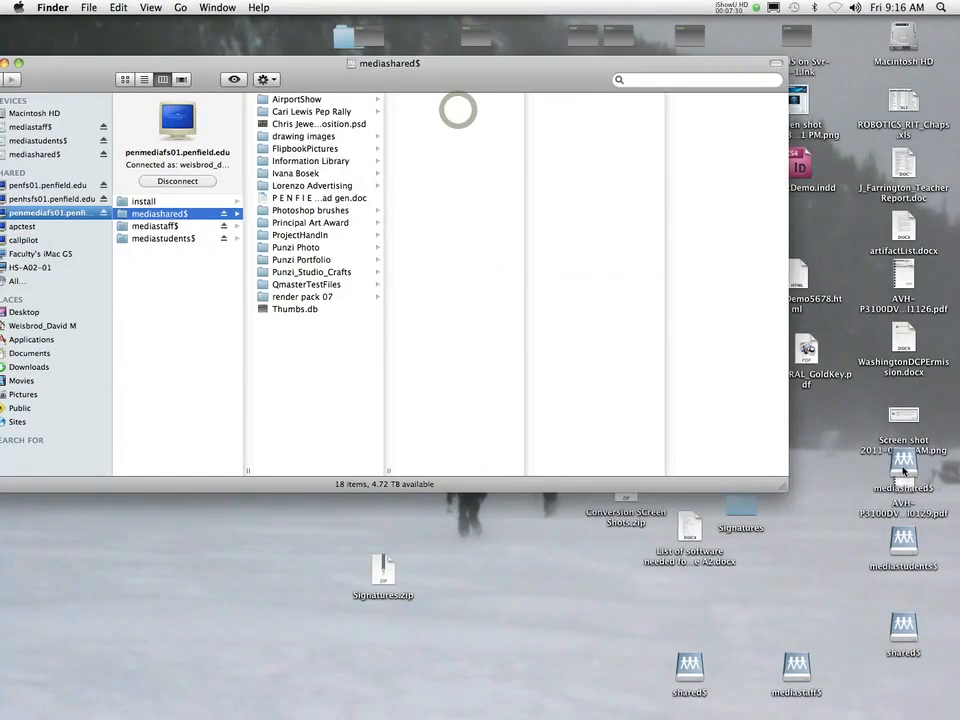
{"action": "left_click_drag", "start_coordinate": [903, 462], "coordinate": [780, 587]}
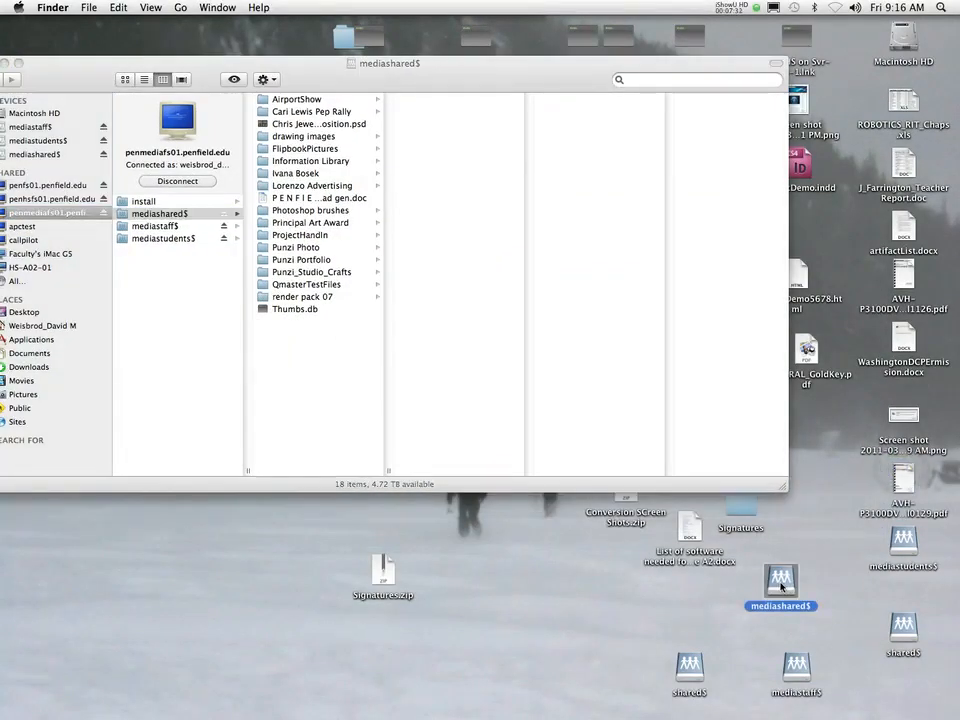
{"action": "left_click", "coordinate": [305, 235]}
{"action": "left_click", "coordinate": [401, 126]}
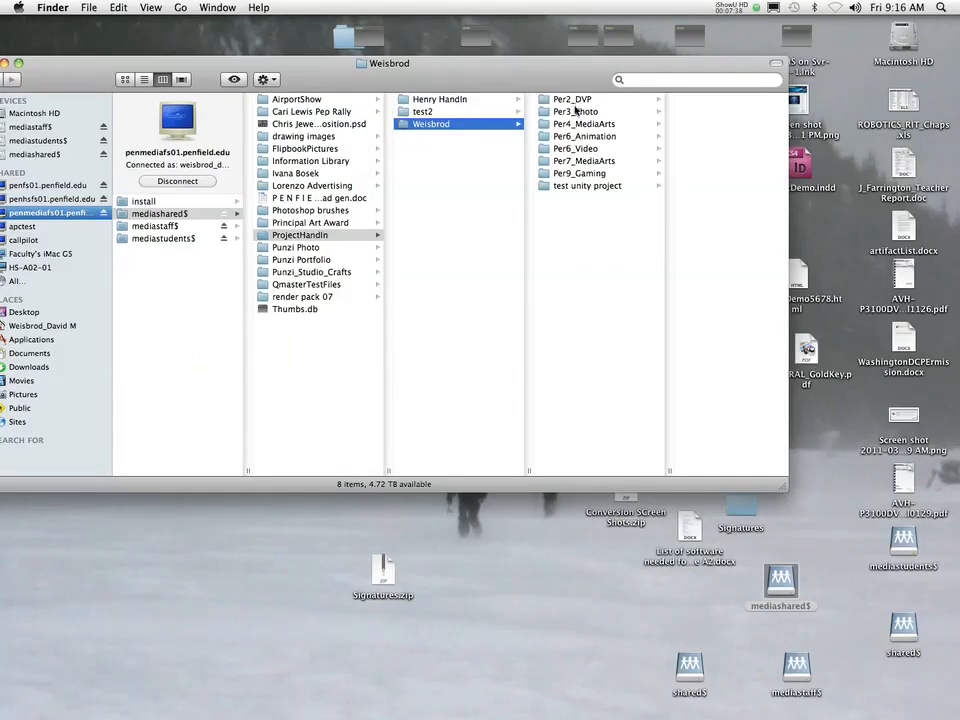
{"action": "left_click", "coordinate": [575, 110]}
{"action": "left_click", "coordinate": [680, 184]}
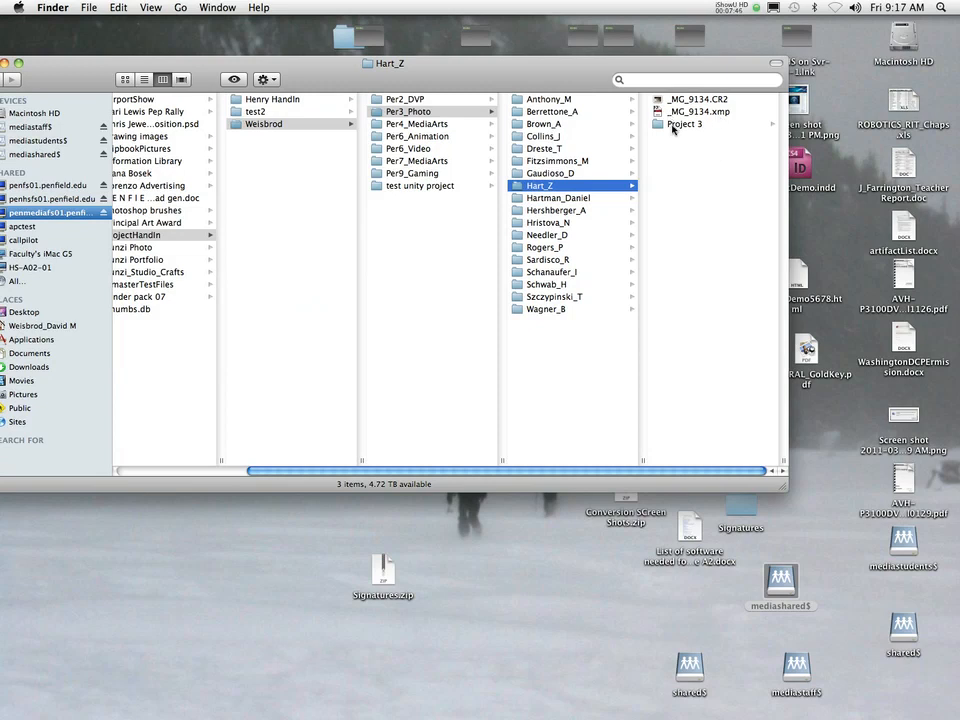
- Open Project 3, read Instructions.txt, check the Links folder's images, and select portraitDemo.indd
{"action": "left_click", "coordinate": [673, 125]}
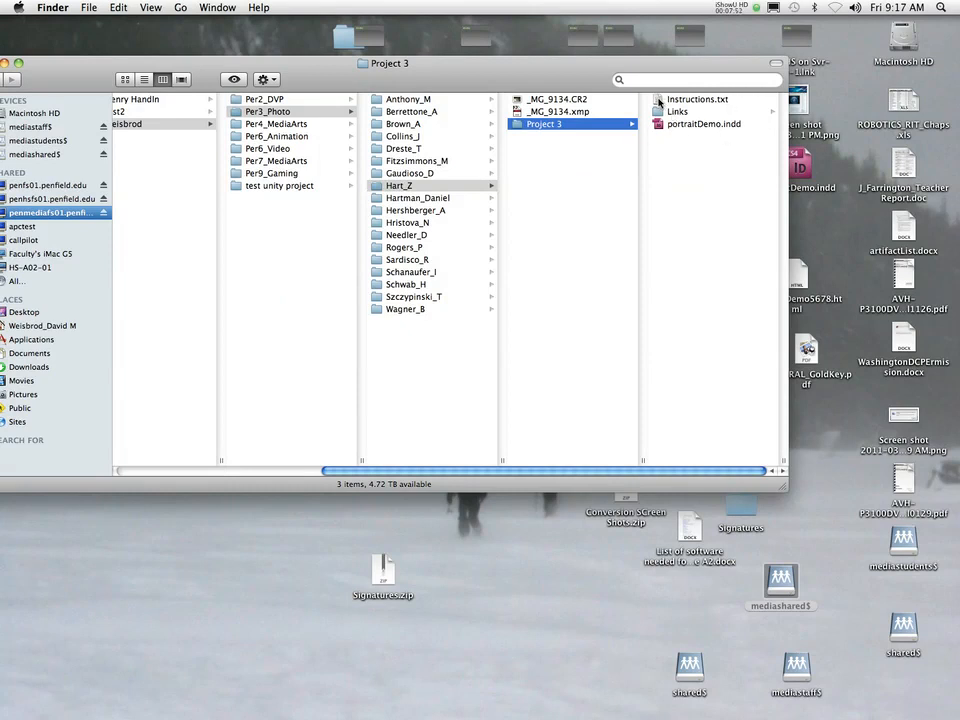
{"action": "double_click", "coordinate": [660, 100]}
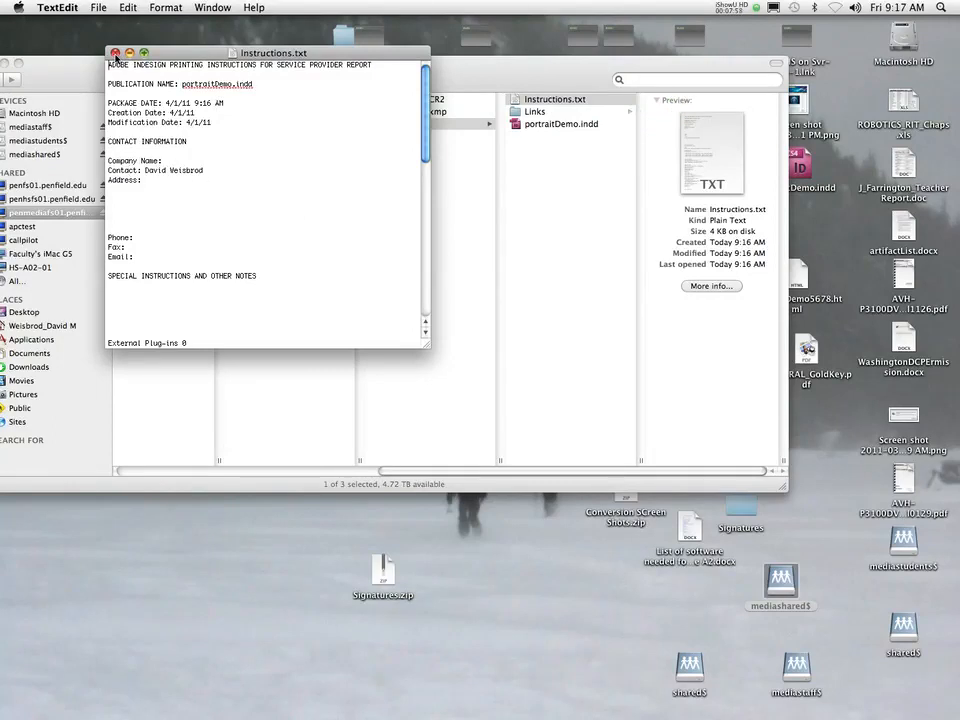
{"action": "left_click", "coordinate": [116, 54]}
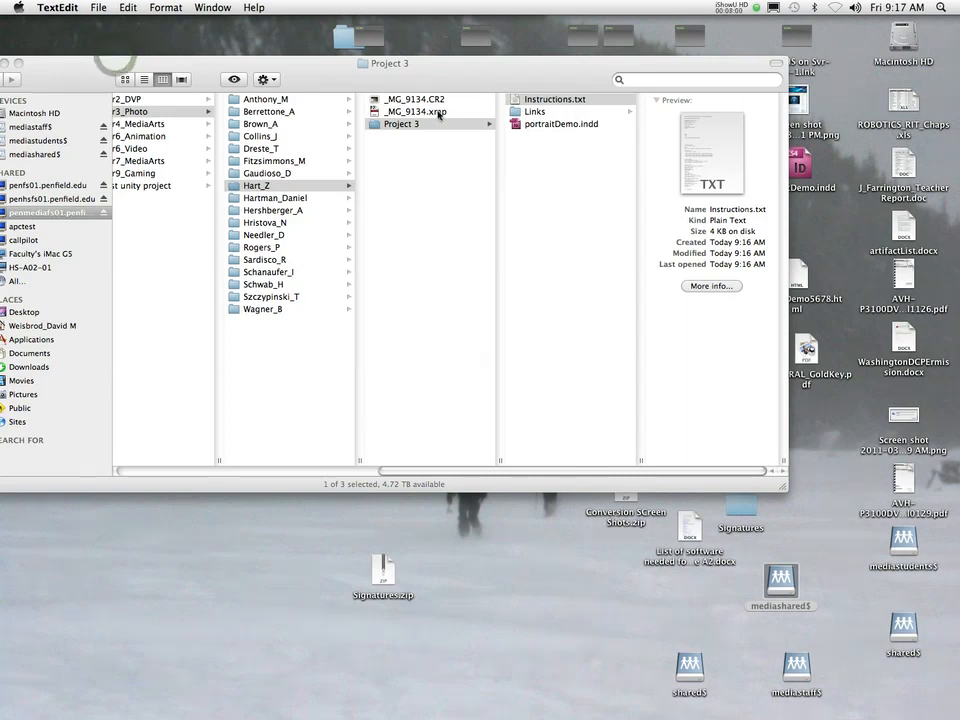
{"action": "left_click", "coordinate": [530, 112]}
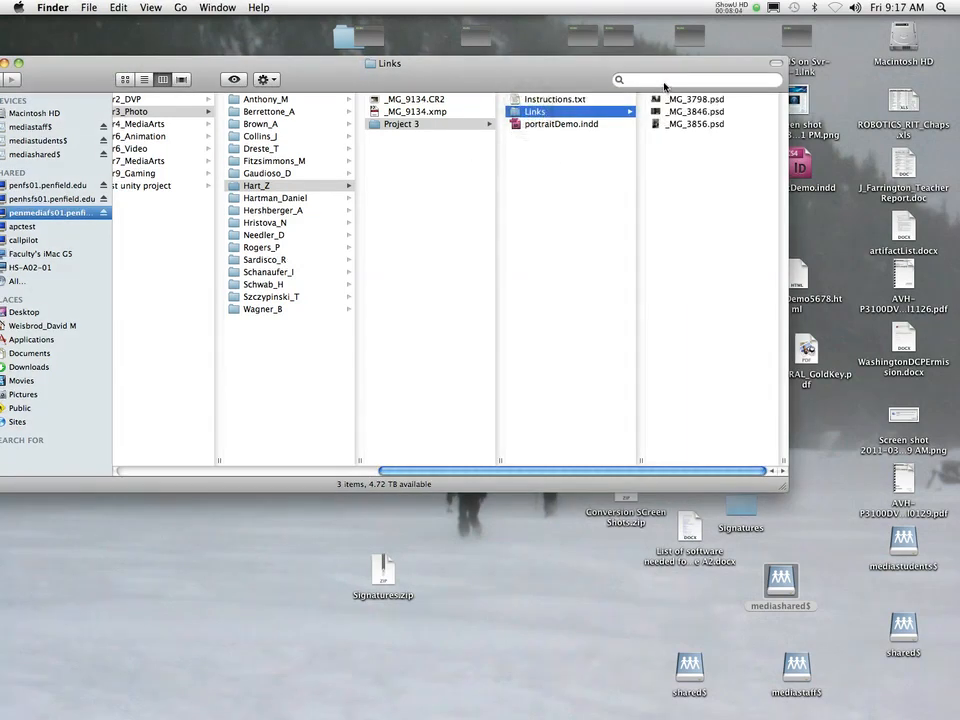
{"action": "left_click", "coordinate": [519, 125]}
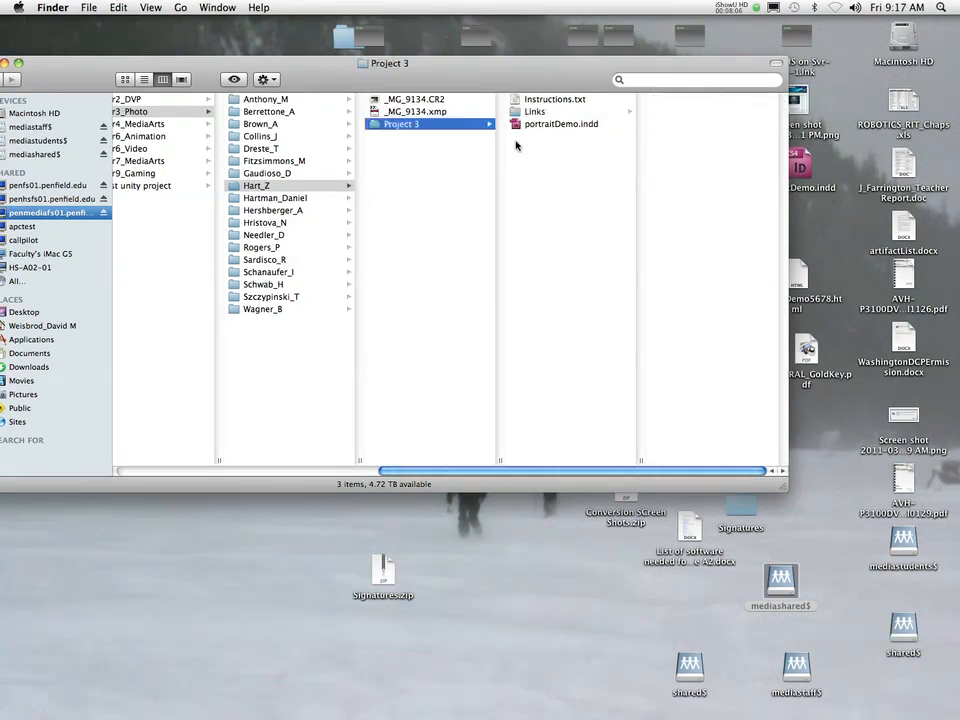
{"action": "double_click", "coordinate": [519, 125]}
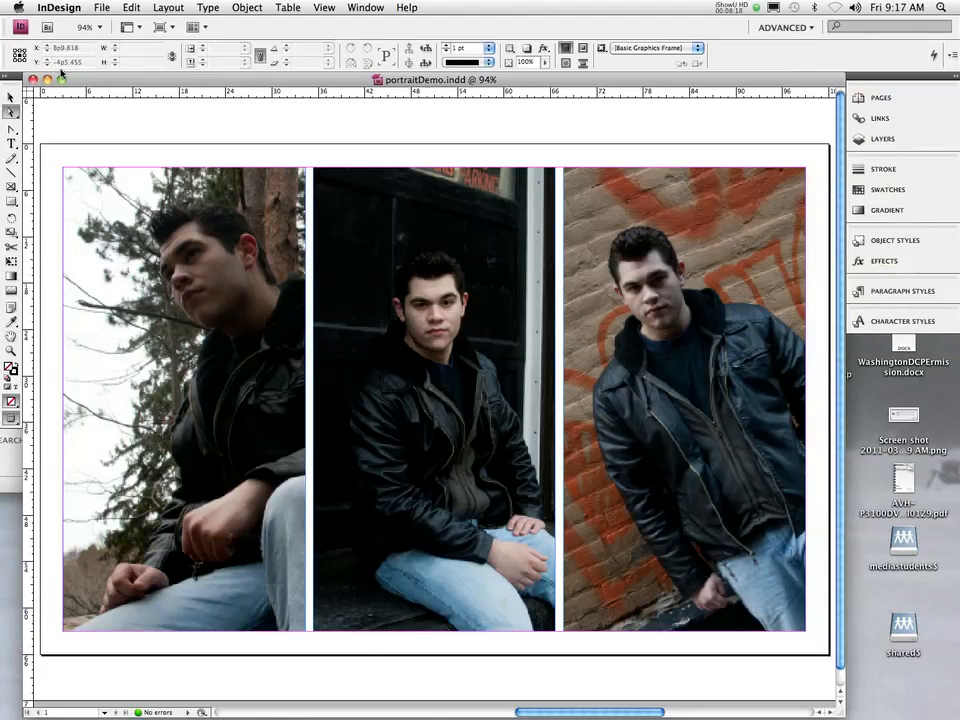
{"action": "left_click", "coordinate": [32, 80]}
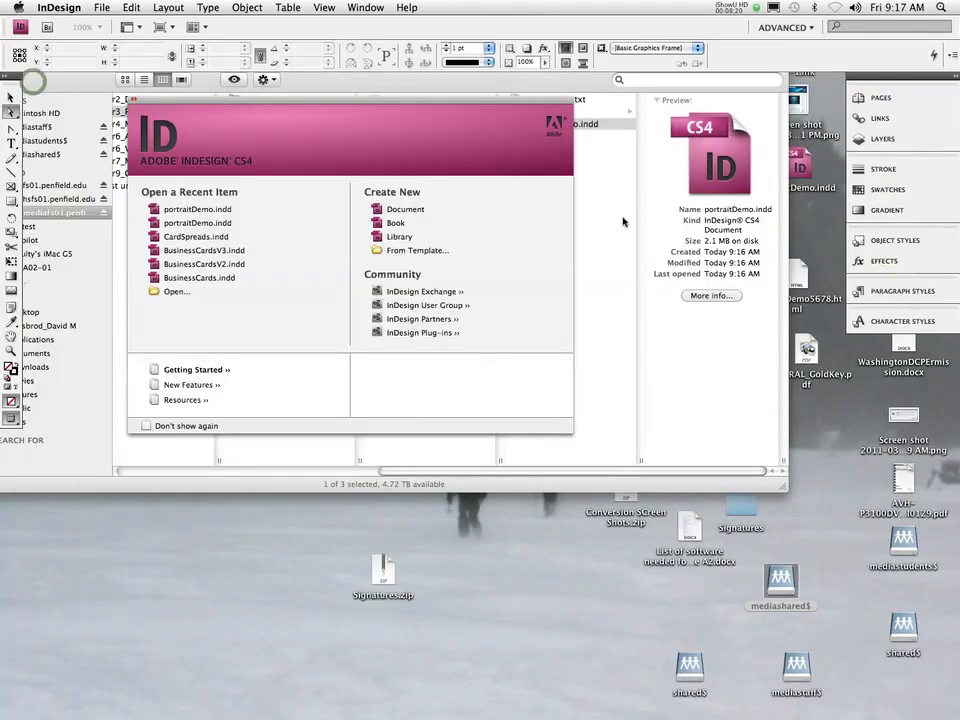
{"action": "left_click", "coordinate": [131, 99]}
{"action": "left_click", "coordinate": [567, 207]}
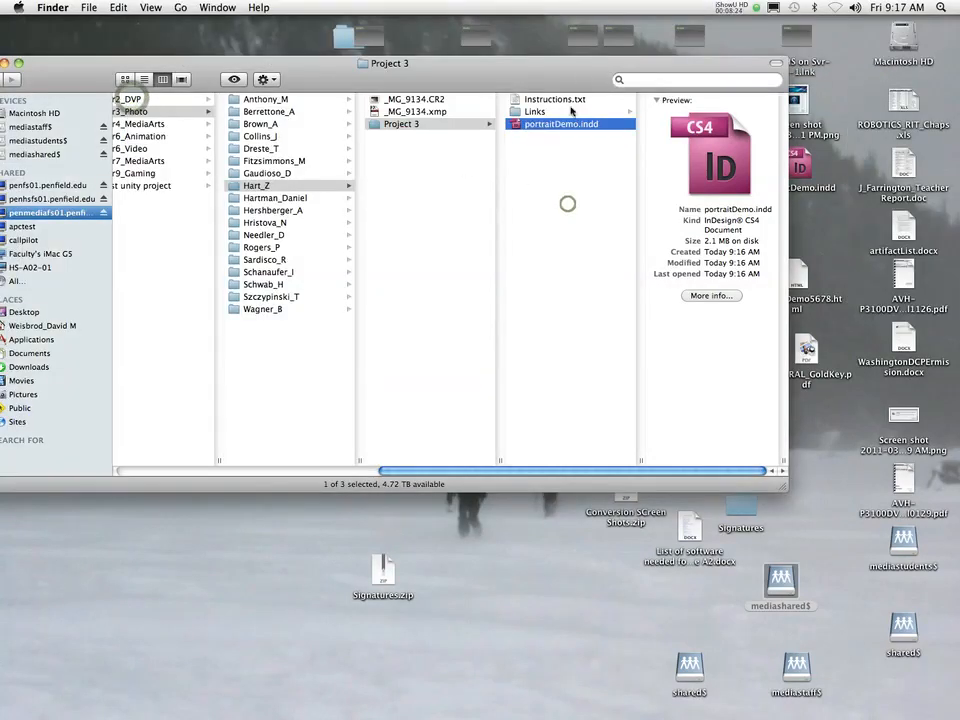
- Return Finder to the student's folder, showing Project 3 beside the two _MG_9134 files
{"action": "left_click", "coordinate": [448, 166]}
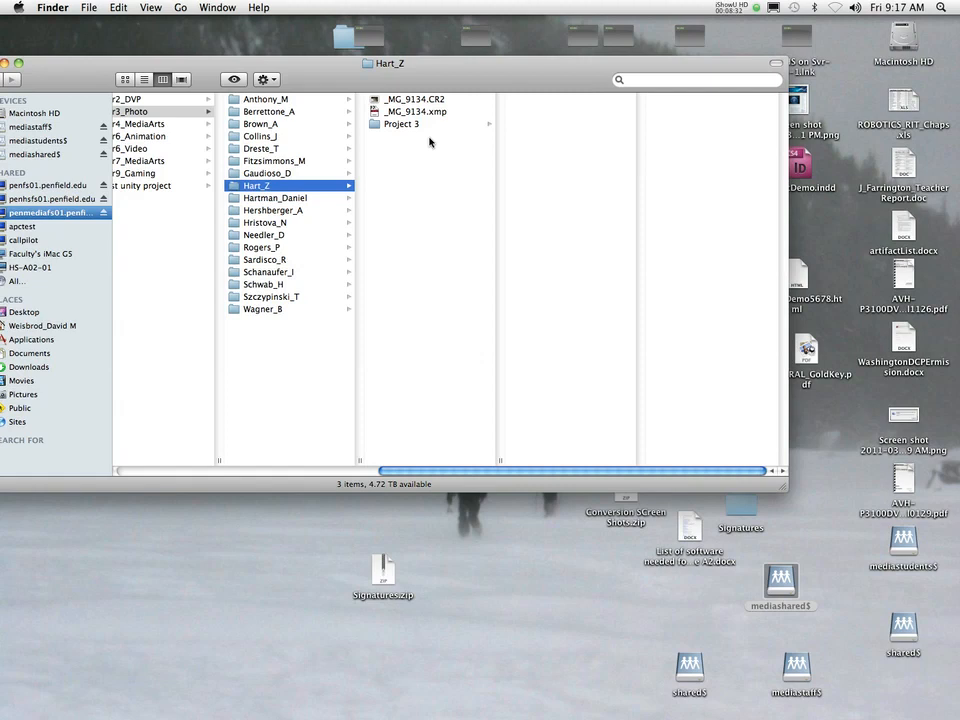
{"action": "left_click", "coordinate": [730, 6]}
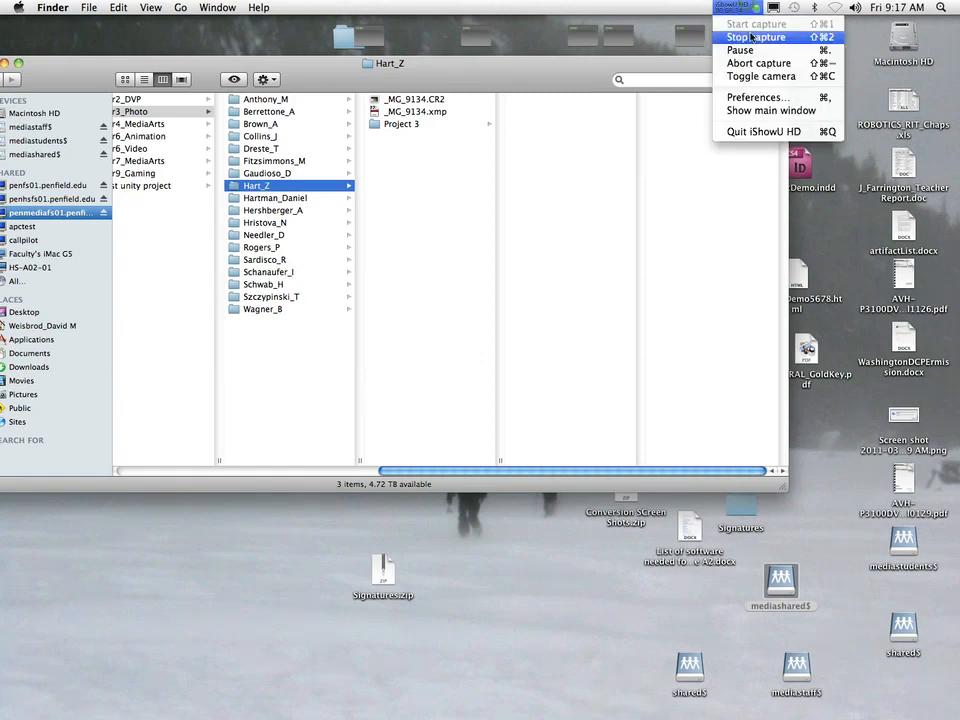